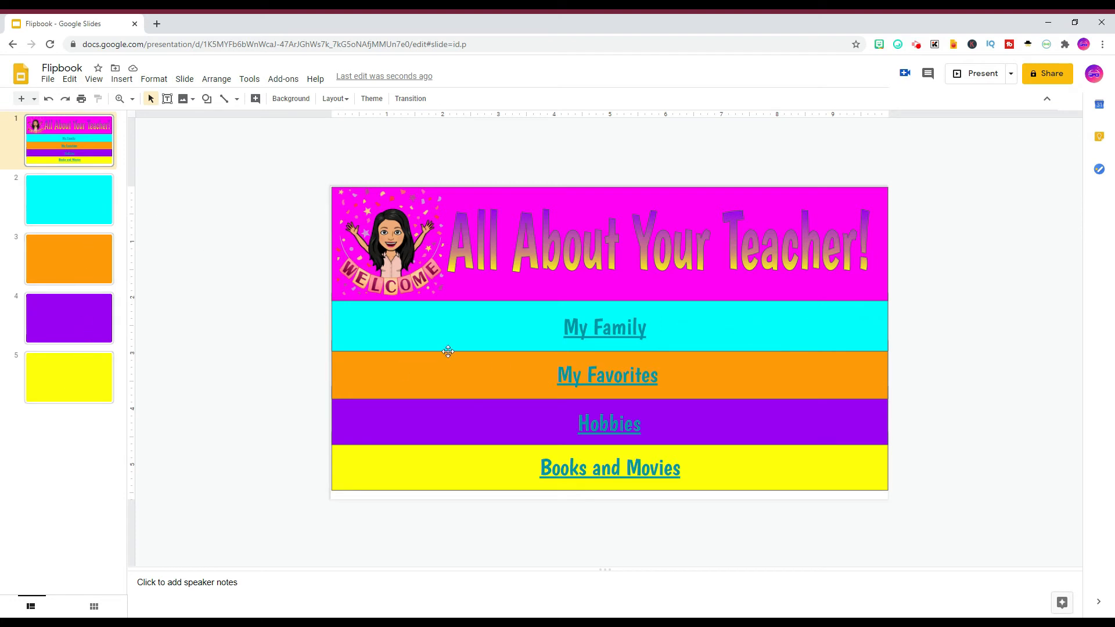
Step: Change the colour of the "My Family" link text on the cyan bar to yellow
click(568, 323)
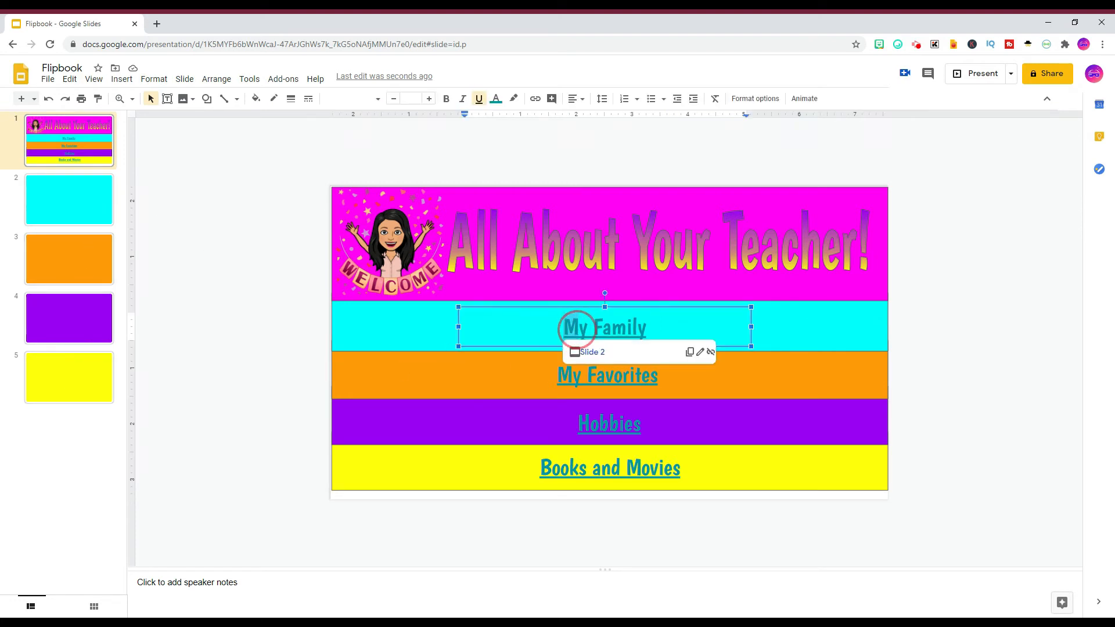
drag(568, 323, 652, 326)
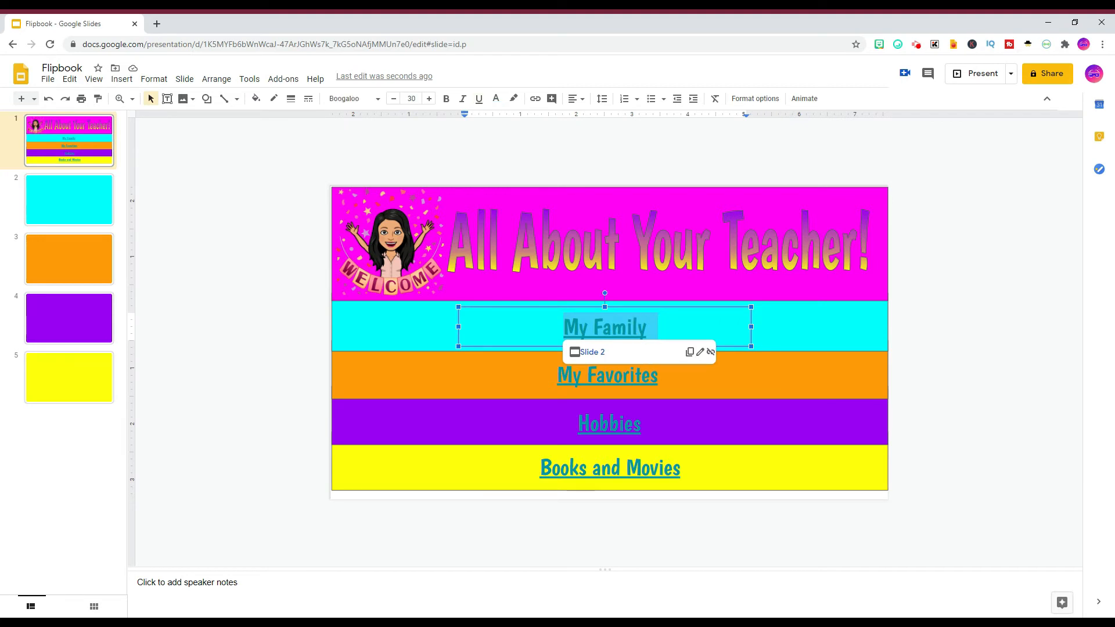
click(497, 102)
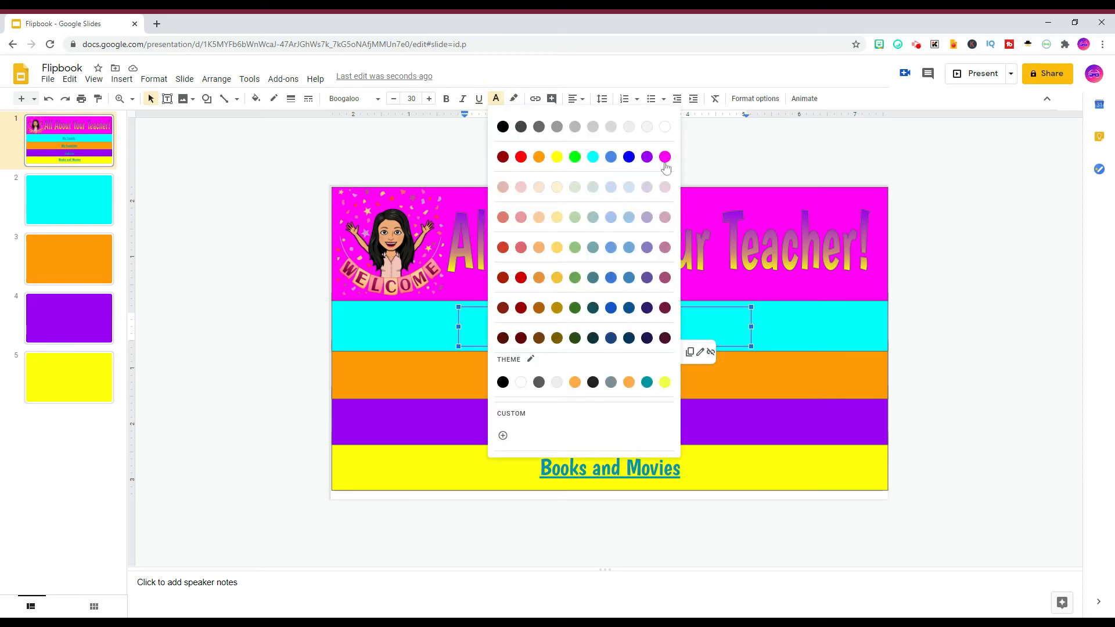
click(557, 157)
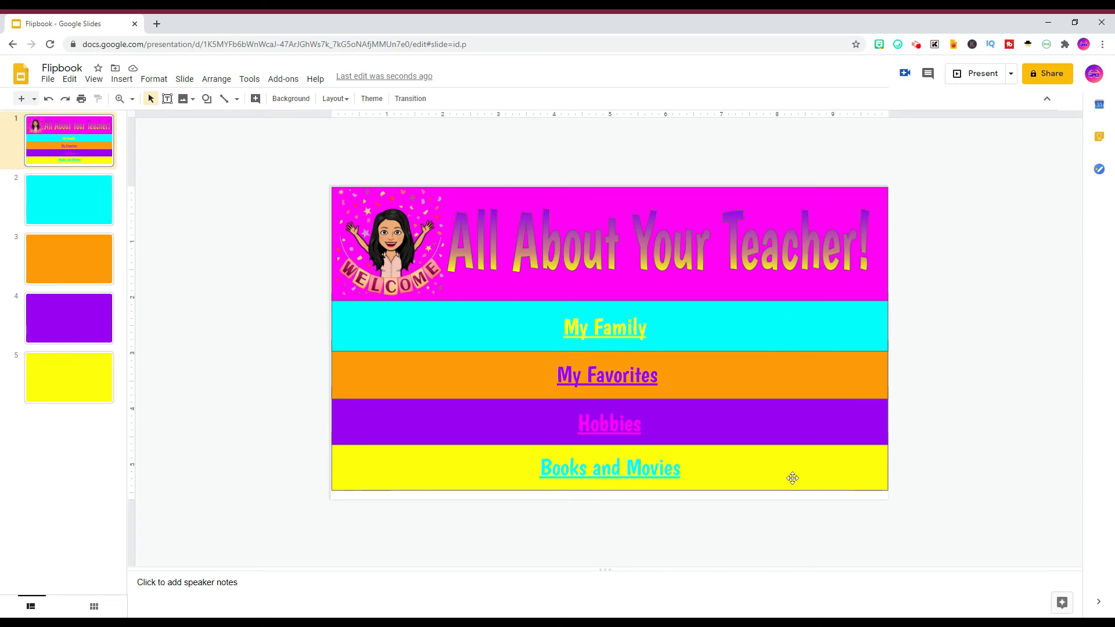
Step: Try shifting the cyan and orange bars sideways past the slide edge, and undo both moves
drag(856, 335, 899, 327)
drag(854, 378, 952, 372)
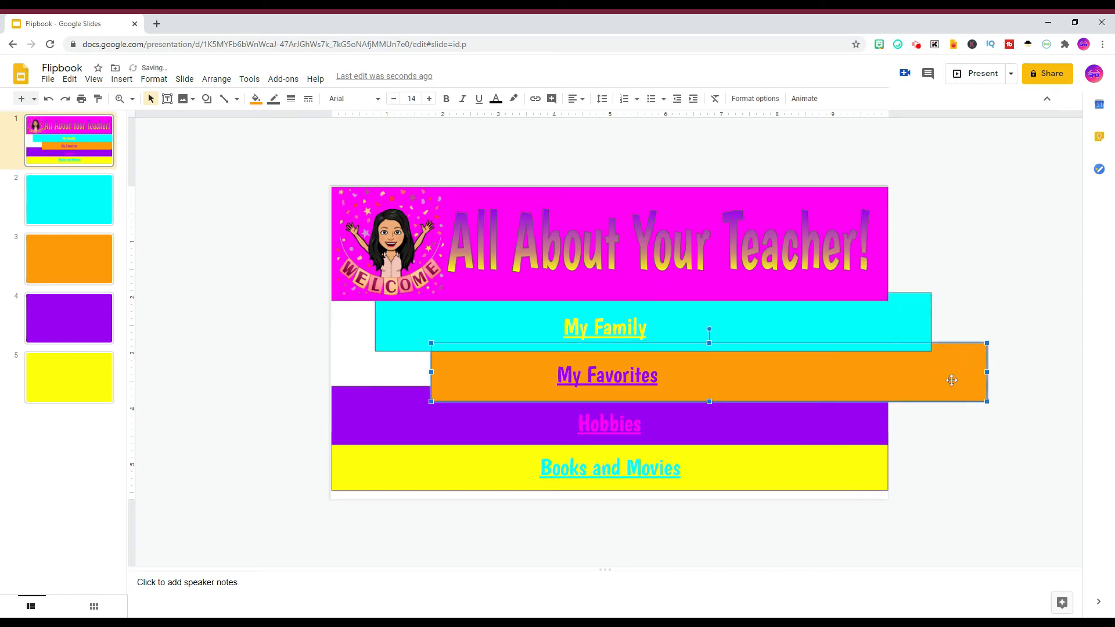
key(ctrl+z)
key(ctrl+z)
click(909, 244)
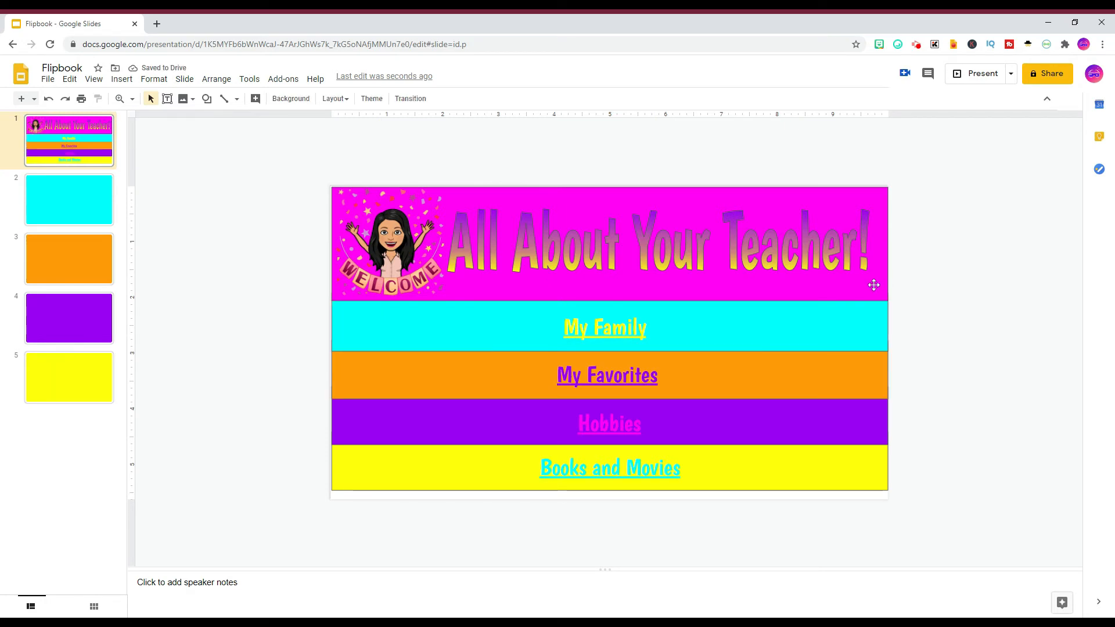
Step: Group the pink, cyan, orange, purple and yellow bars into one object, and undo a trial move of the group
click(874, 286)
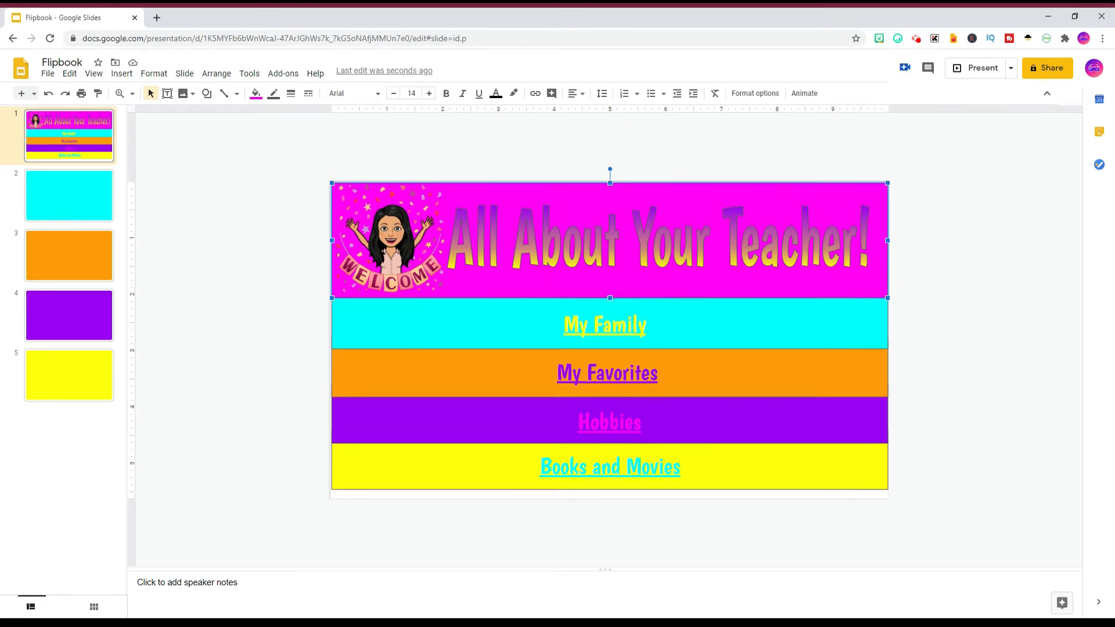
key(shift)
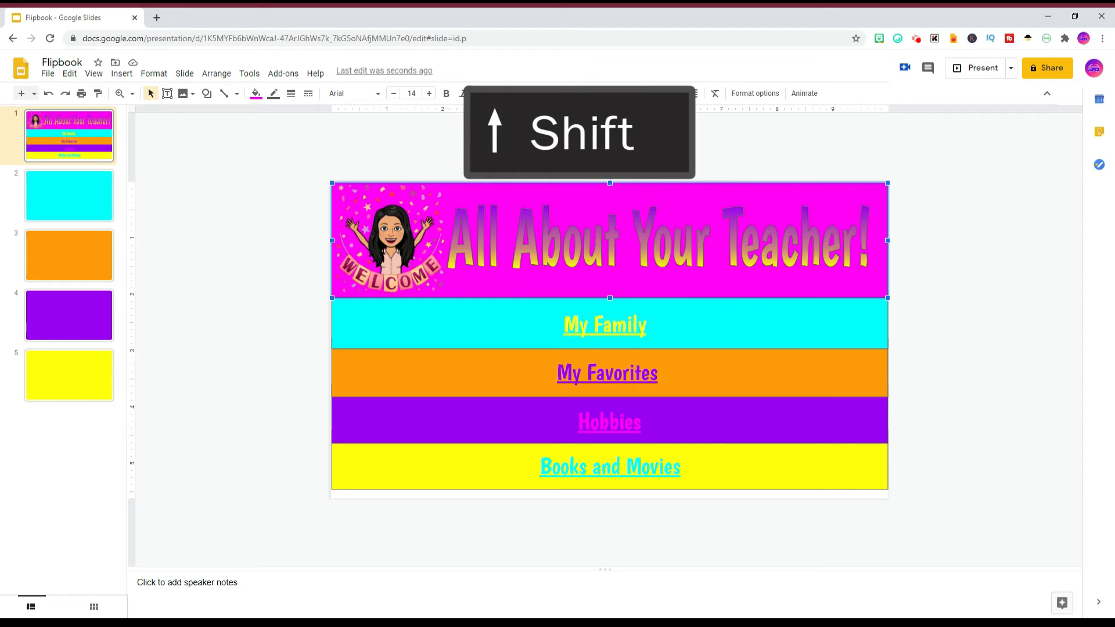
shift+click(861, 317)
shift+click(853, 374)
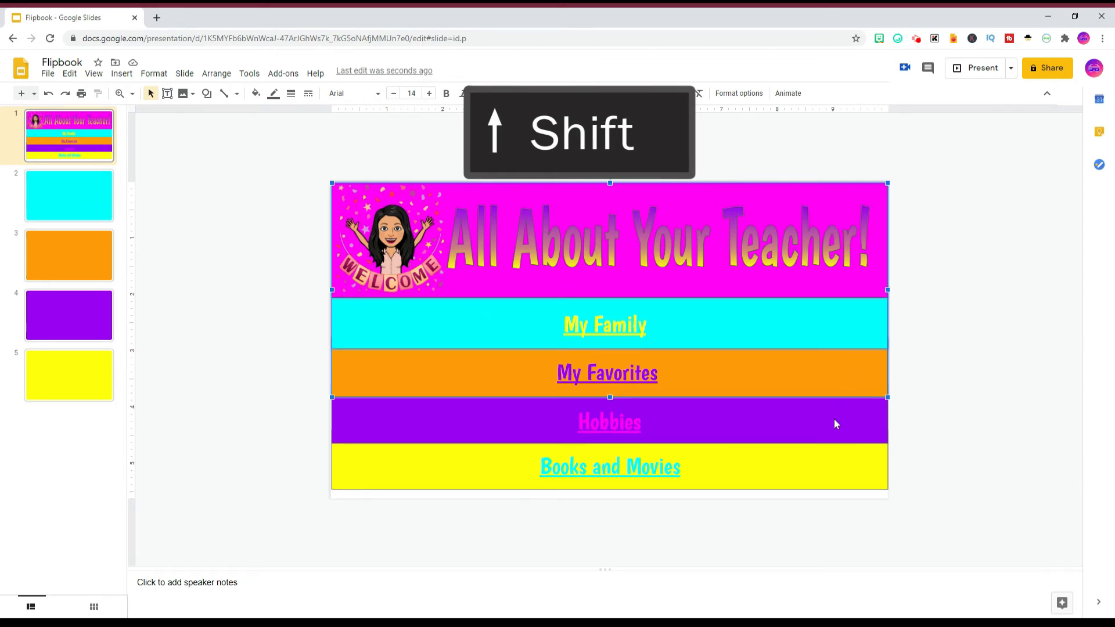
shift+click(834, 419)
shift+click(816, 473)
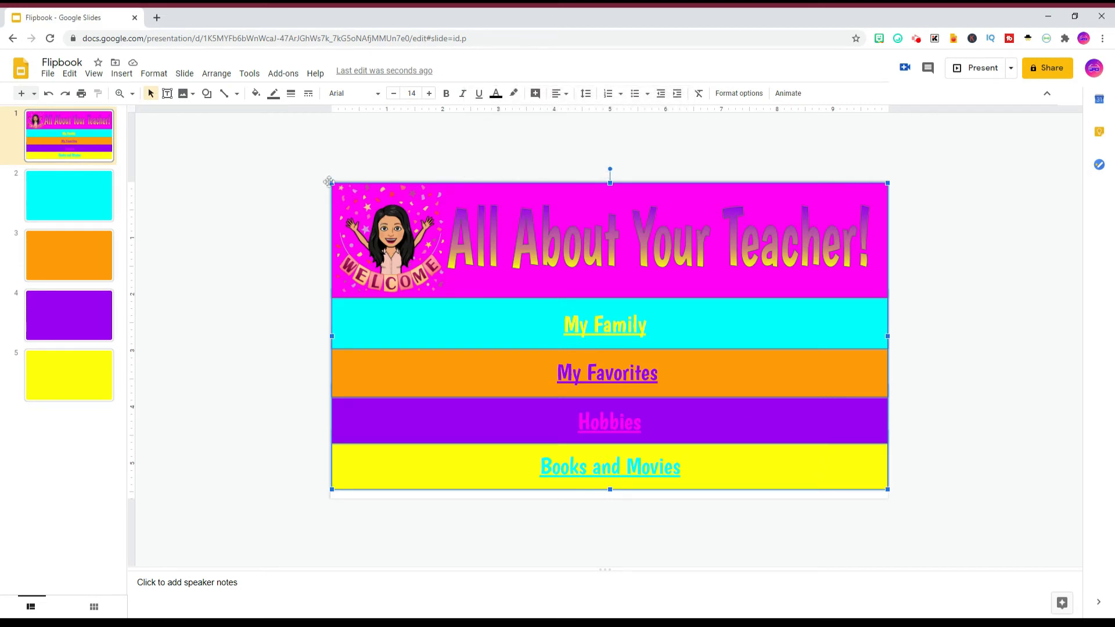
click(225, 80)
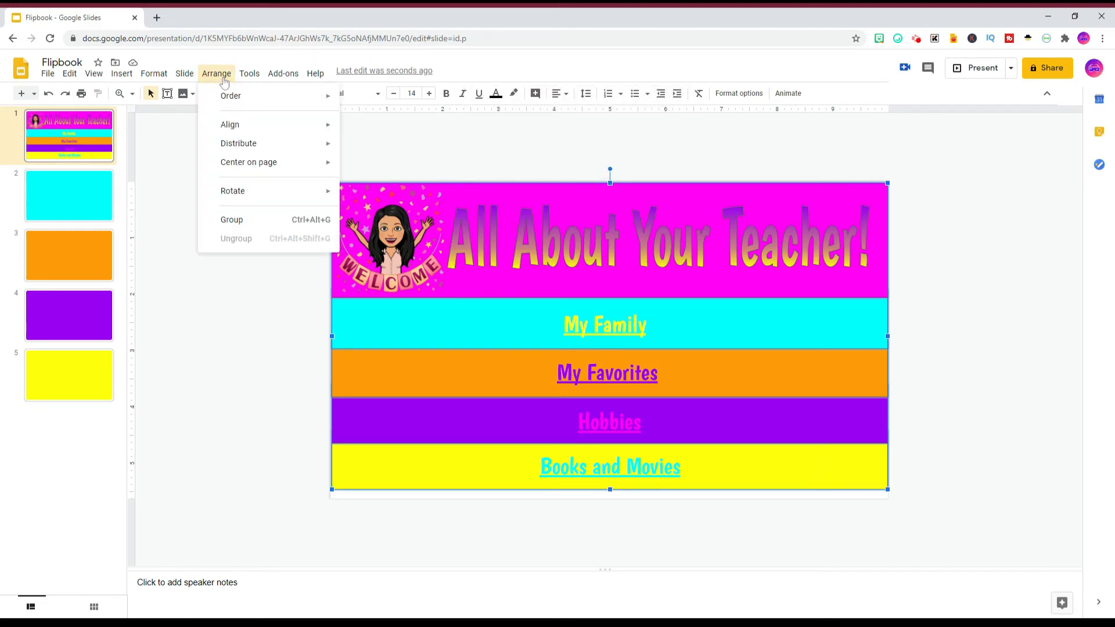
click(234, 220)
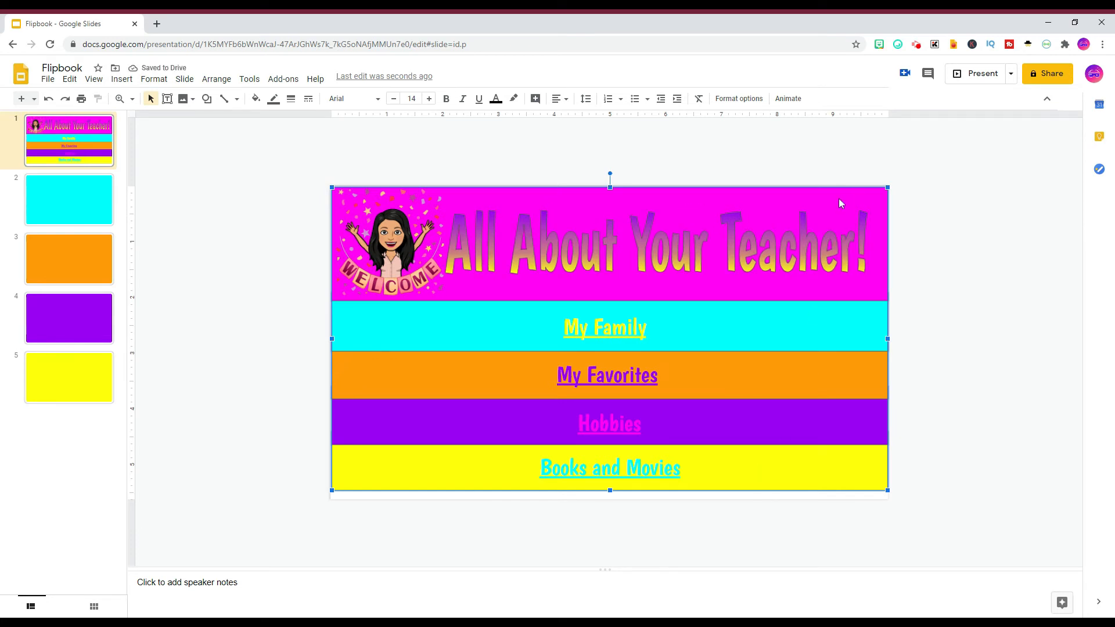
drag(839, 199, 880, 198)
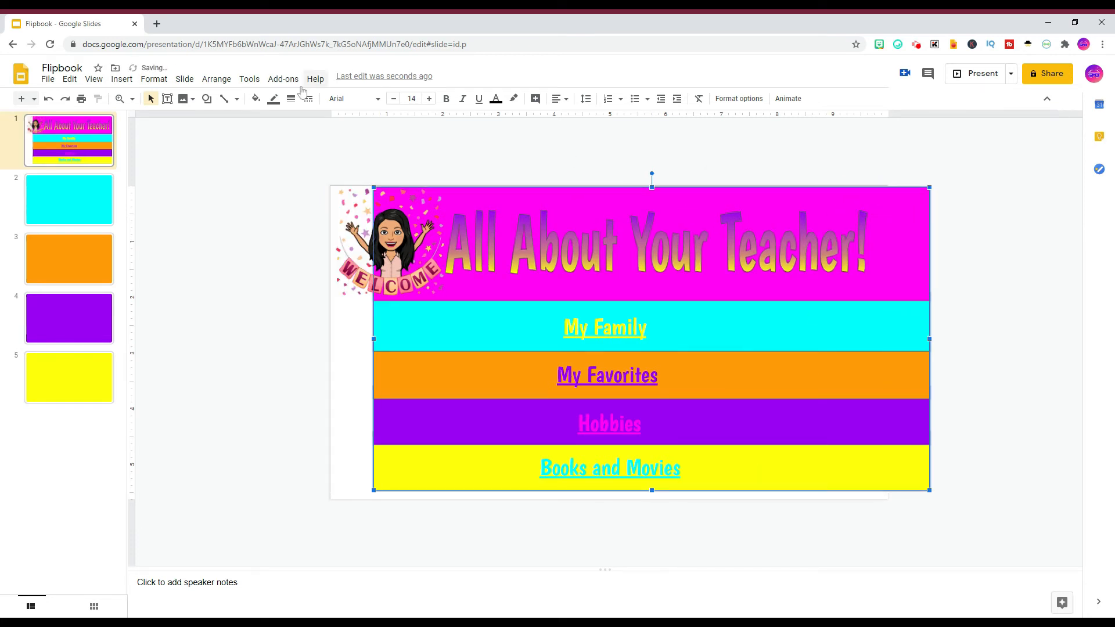
click(48, 99)
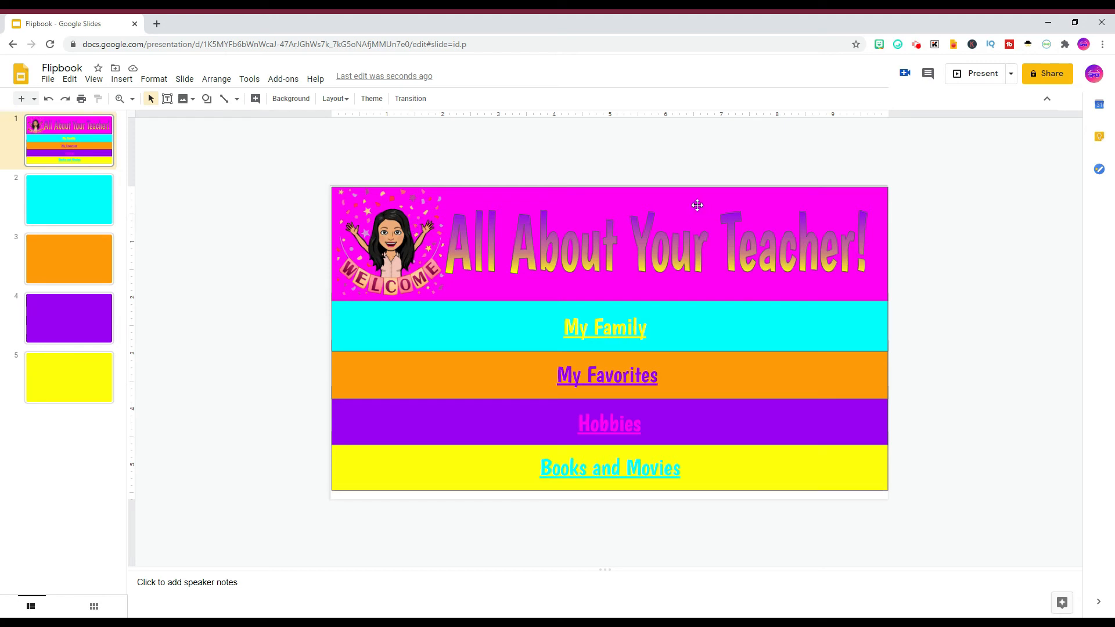
Step: Group the coloured bars with the "All About Your Teacher!" title, the four link text boxes and the Welcome avatar image
click(829, 200)
key(shift)
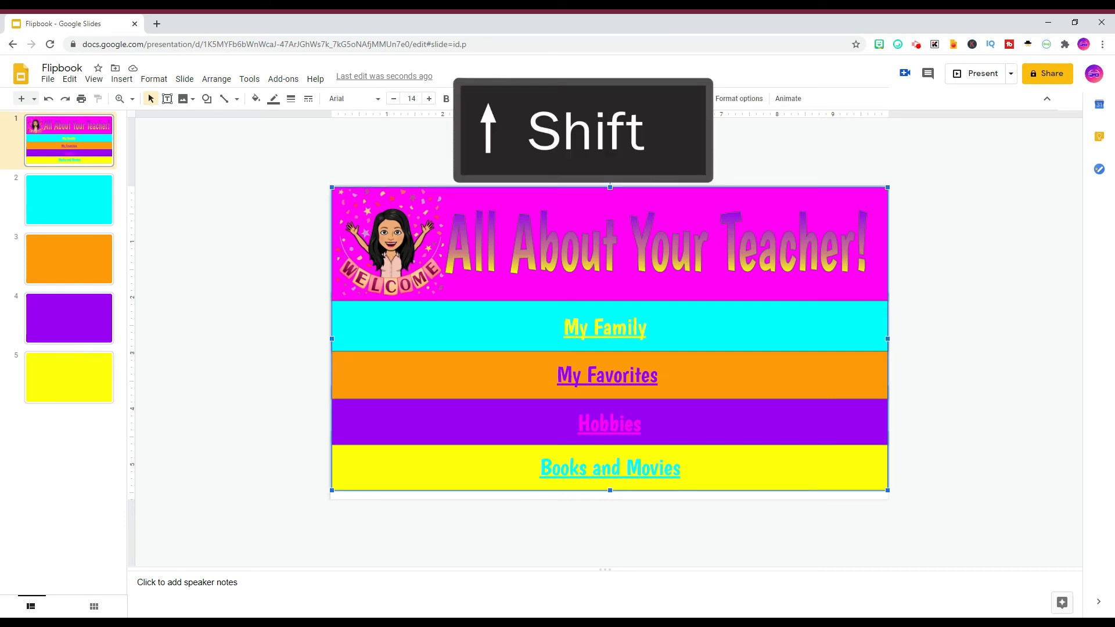
shift+click(811, 238)
shift+click(609, 338)
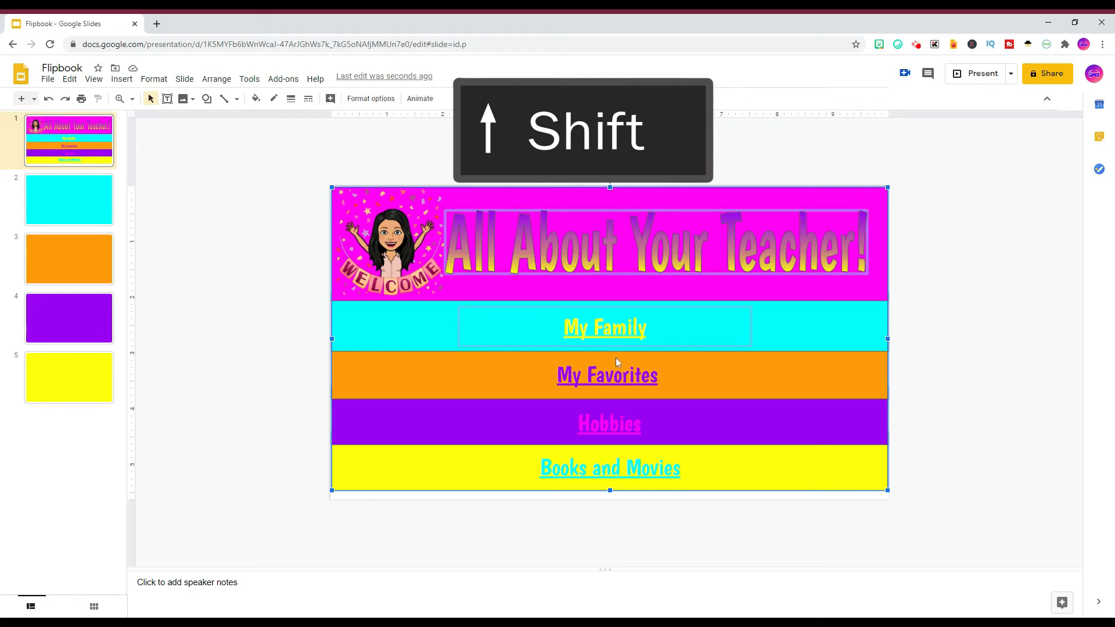
shift+click(619, 379)
shift+click(625, 431)
shift+click(625, 465)
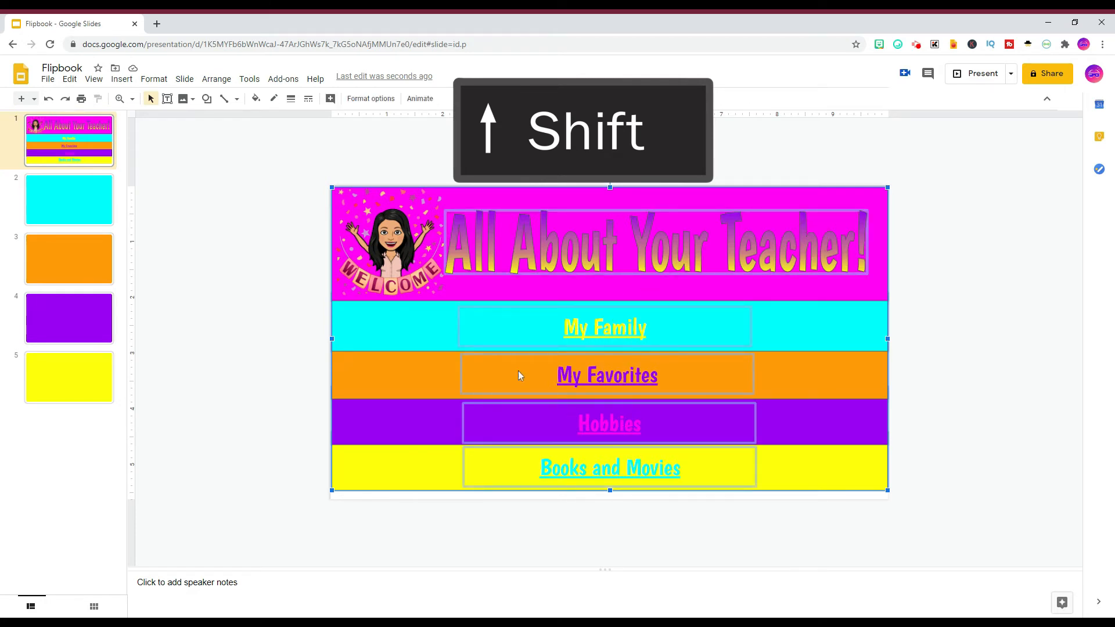
shift+click(390, 244)
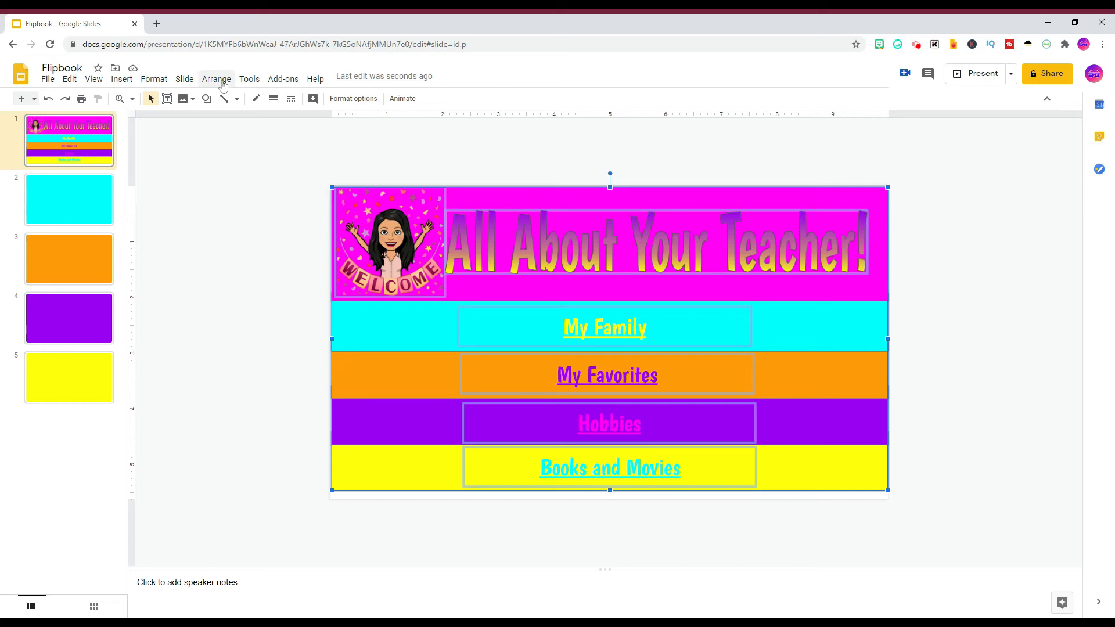
click(216, 79)
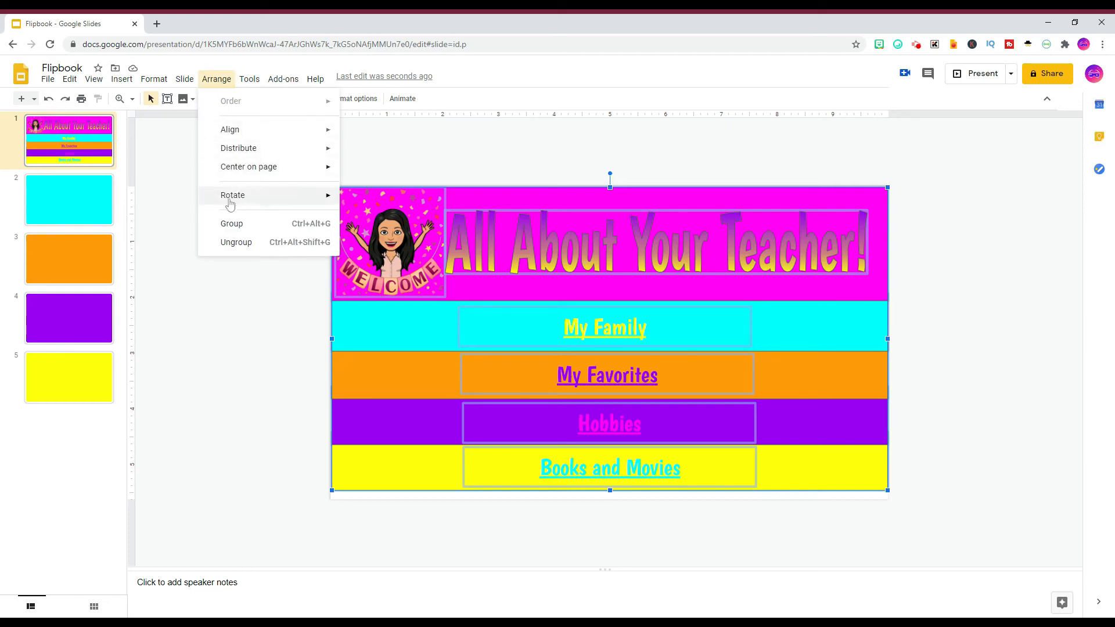
click(231, 225)
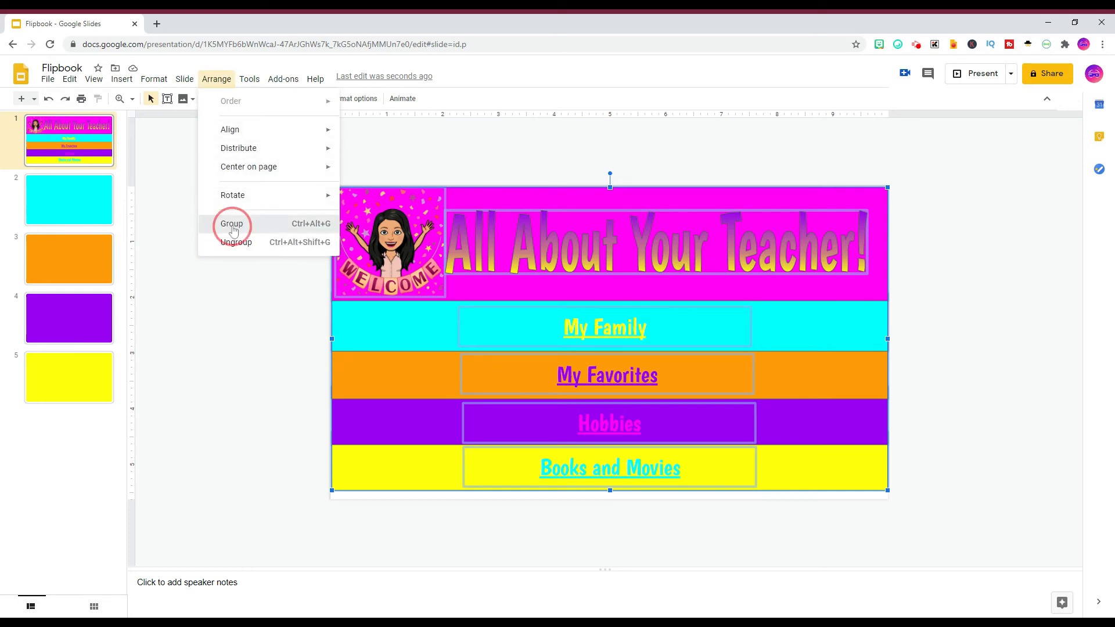
click(935, 234)
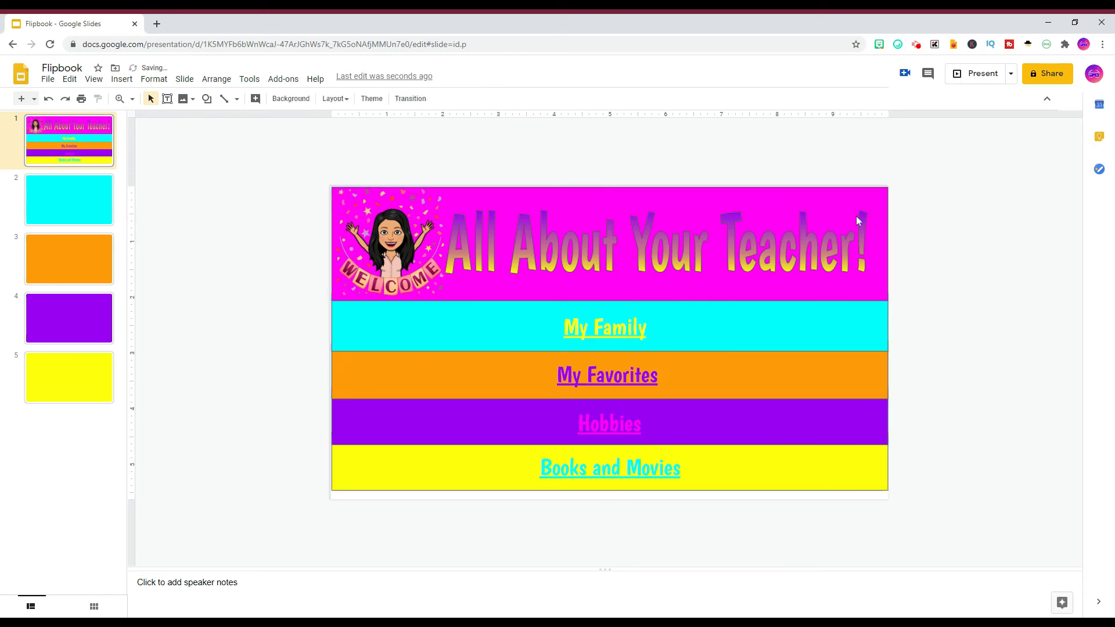
Step: Try moving the complete title-page group sideways, return it to its place on the slide and deselect it
drag(858, 220, 956, 208)
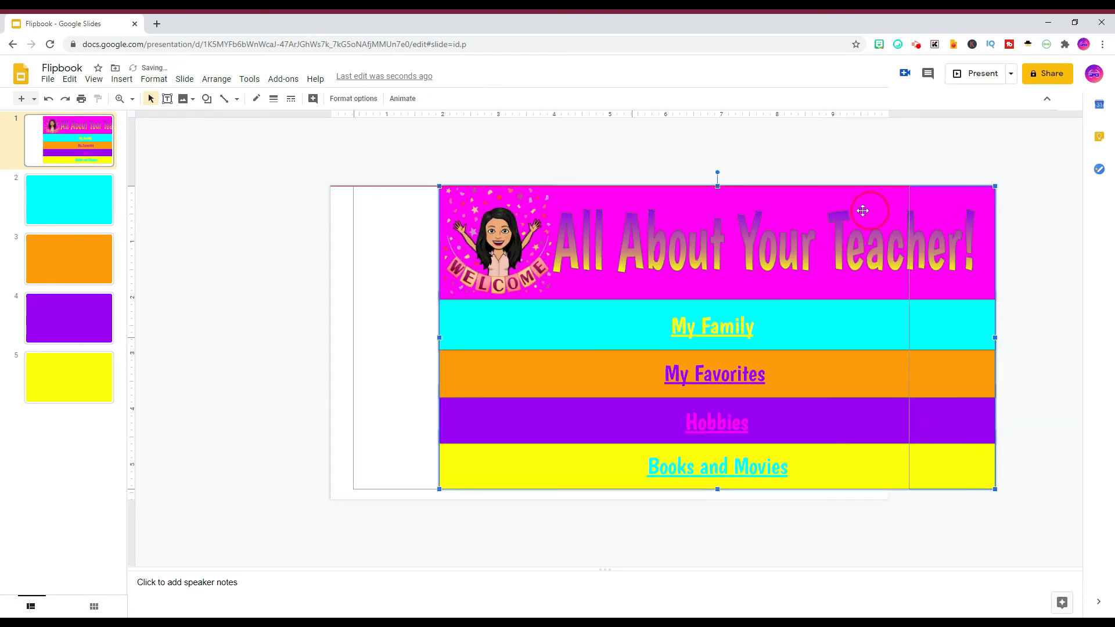
drag(847, 209, 849, 206)
key(ctrl+z)
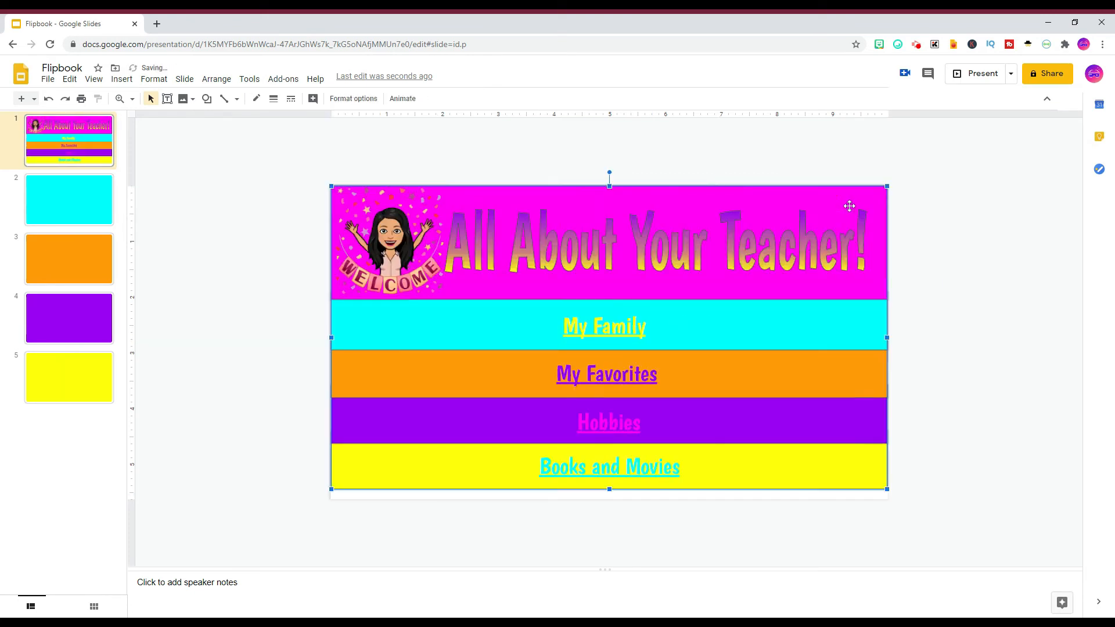
click(163, 304)
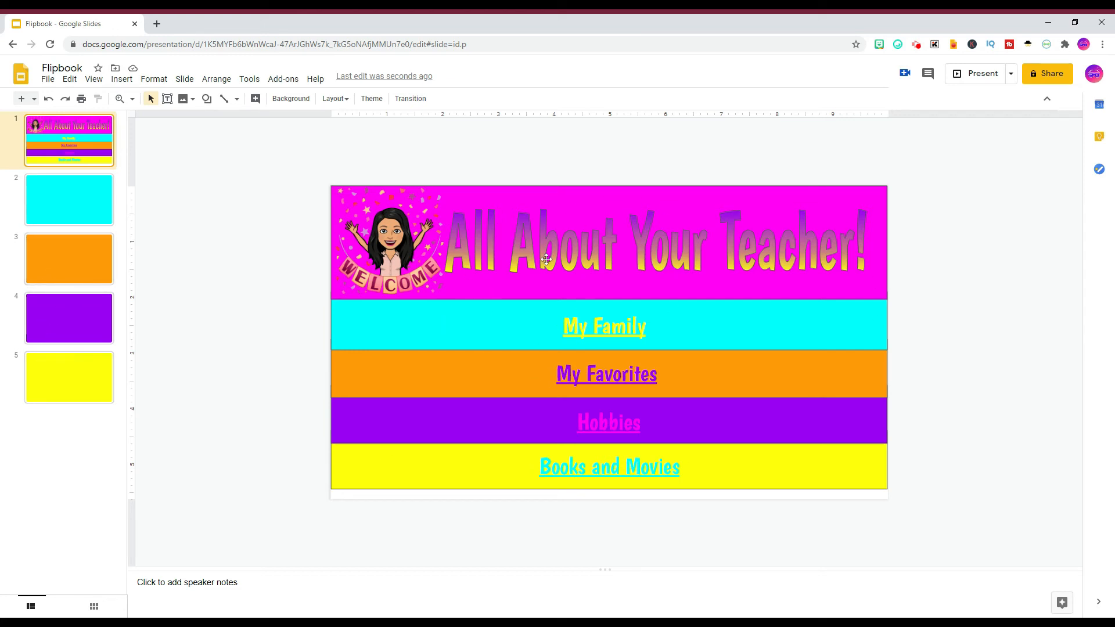
Step: Draw a rounded rectangle about 1.8 by 0.5 inches in slide 2's lower-right corner and fill it with magenta
click(65, 197)
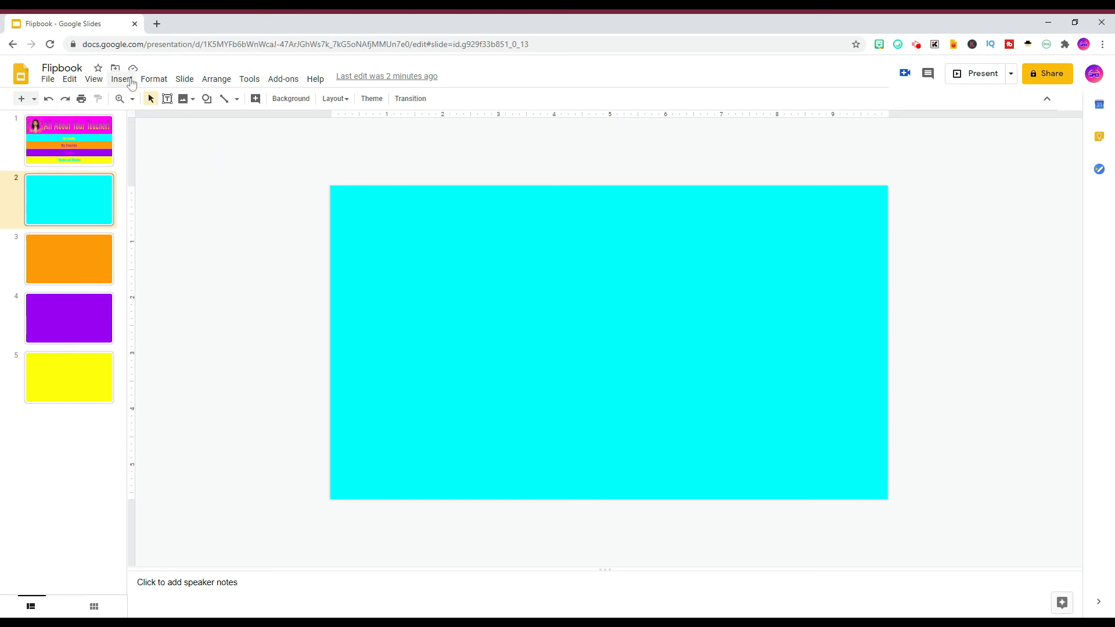
click(122, 79)
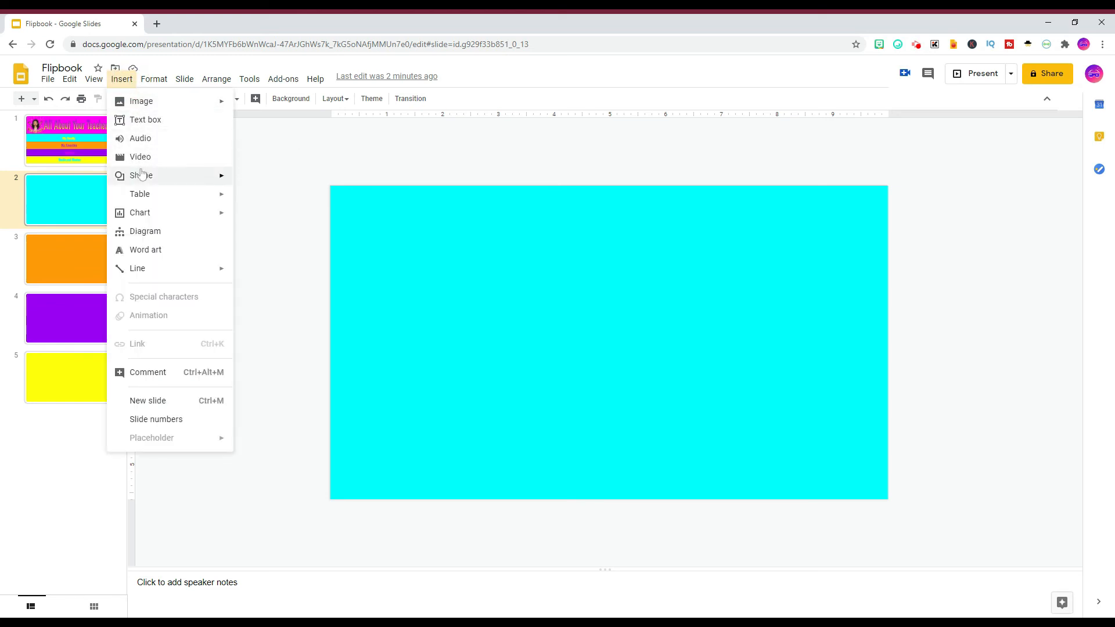
mouse_move(143, 177)
mouse_move(256, 181)
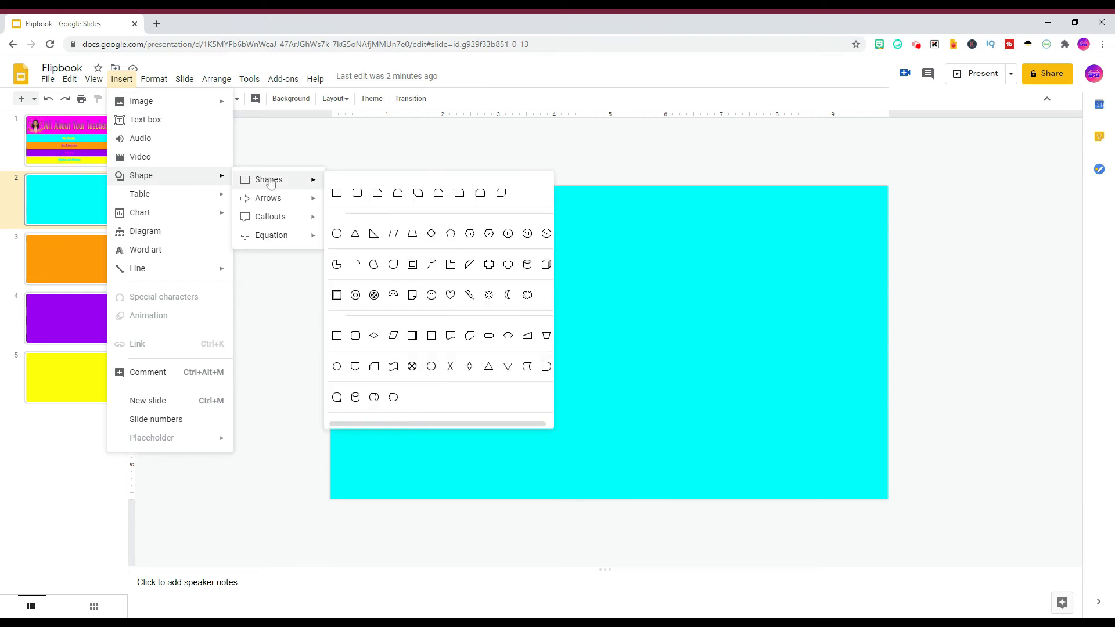
click(360, 200)
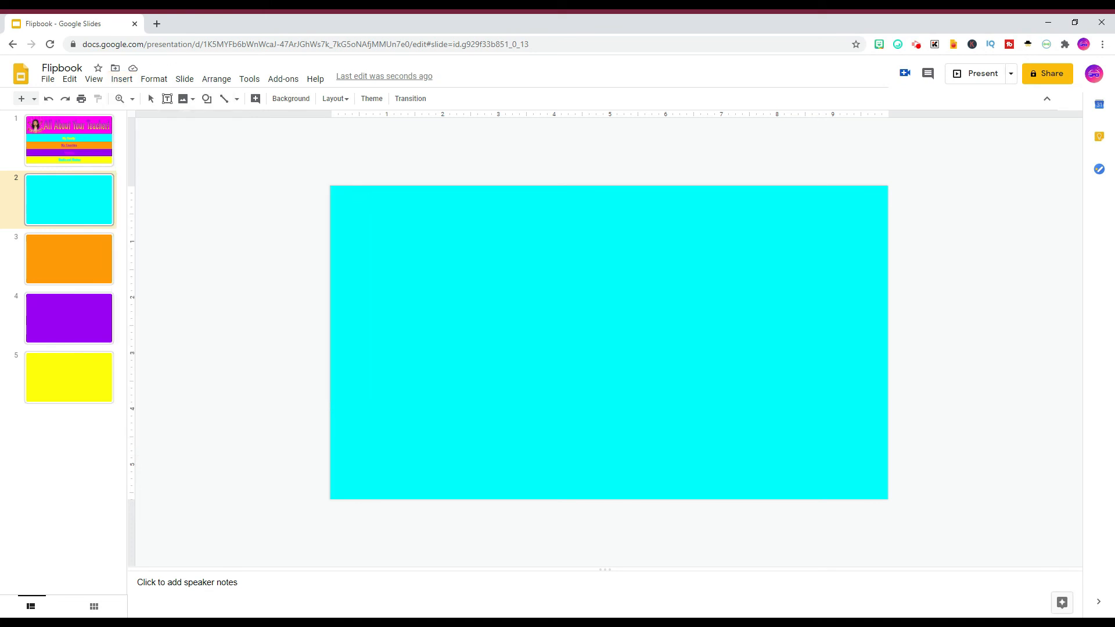
drag(780, 464, 880, 492)
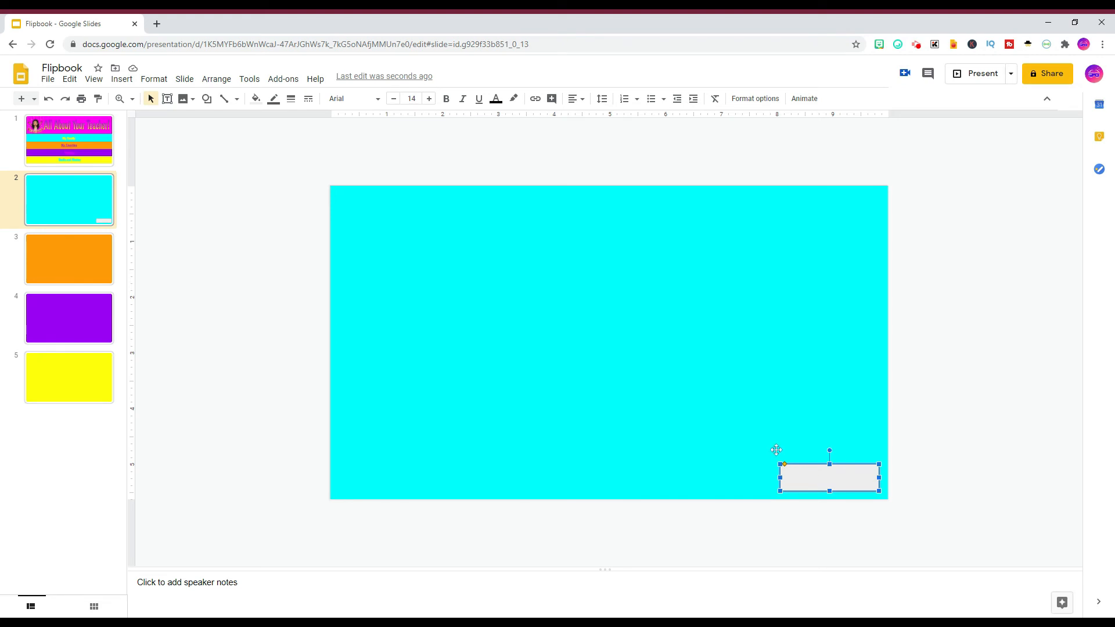
click(256, 99)
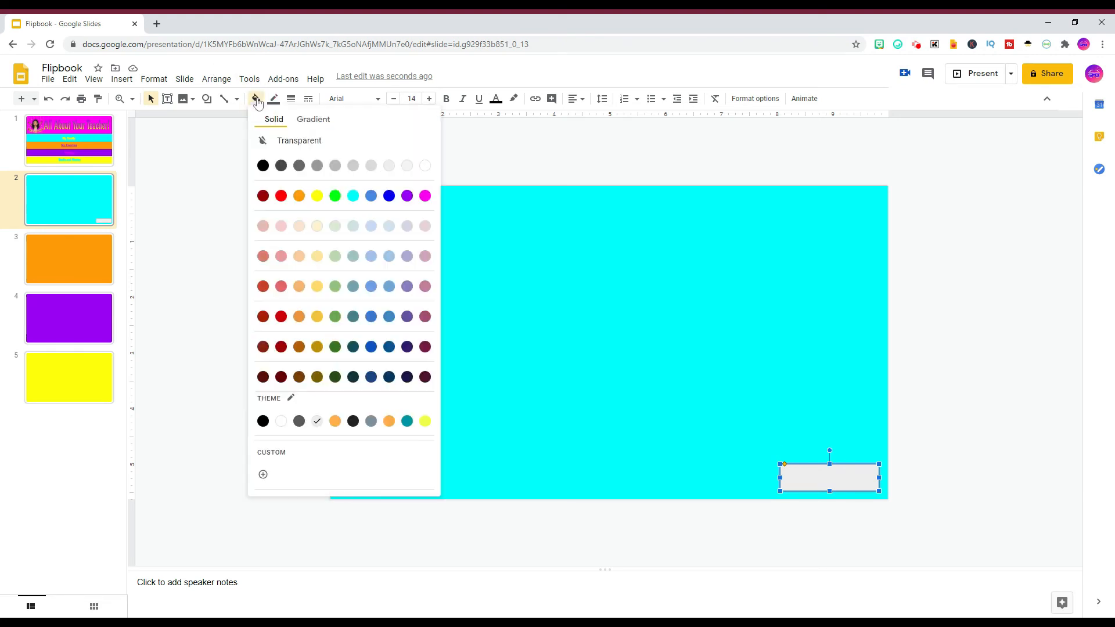
click(426, 196)
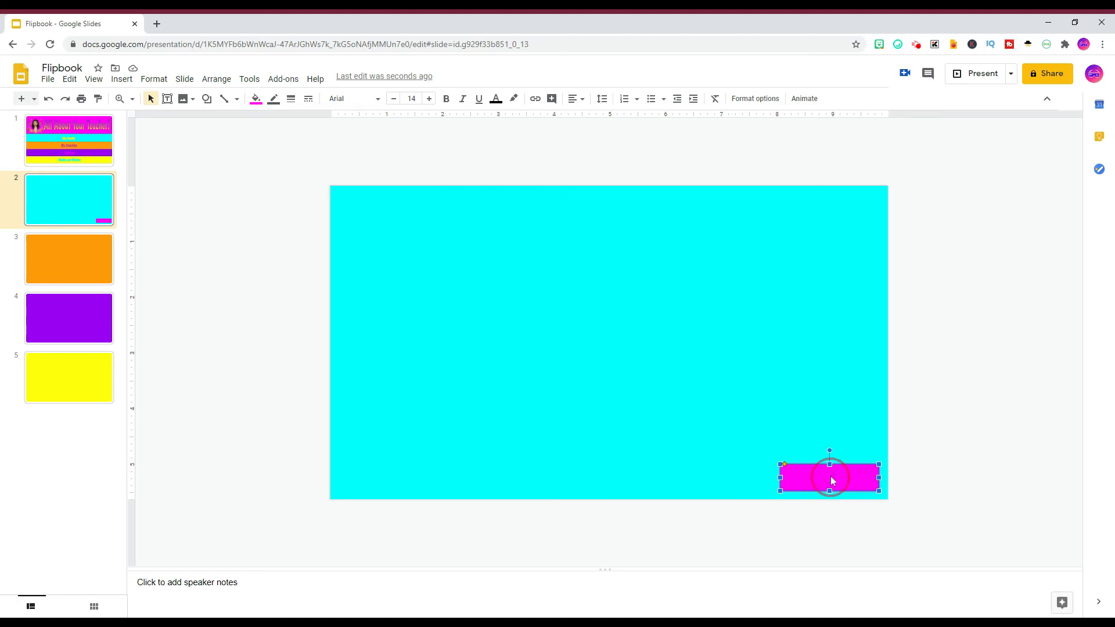
Step: Add the label "NEXT" to the magenta rounded rectangle on slide 2 and centre it horizontally
click(832, 481)
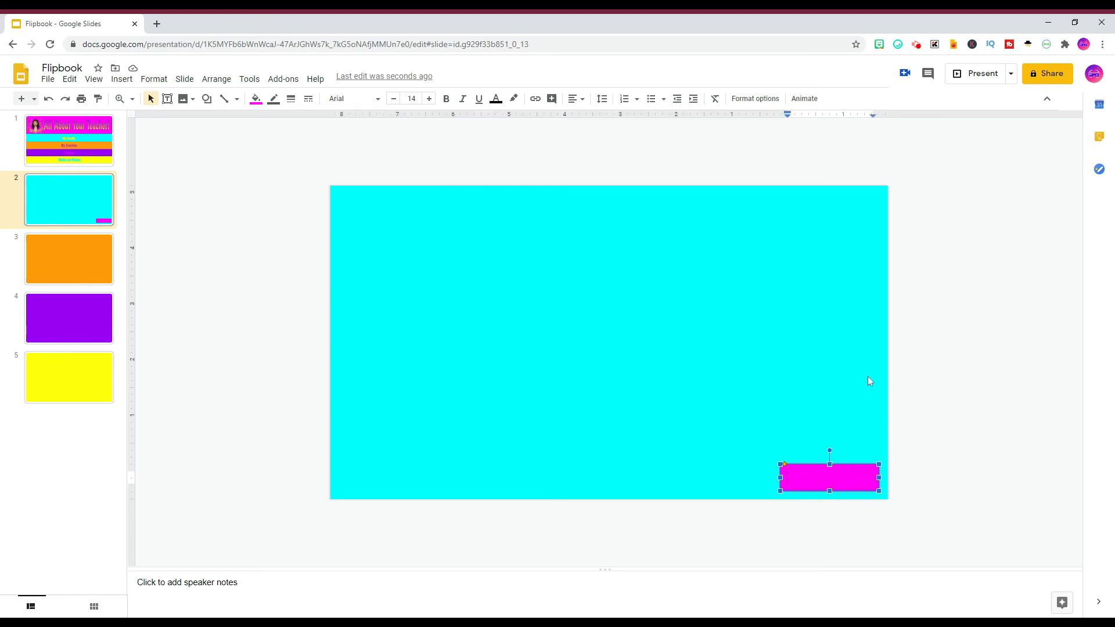
text(NEXT)
key(ctrl+a)
click(575, 99)
click(601, 123)
Step: Format the "NEXT" label in the Boogaloo font at size 24
click(375, 100)
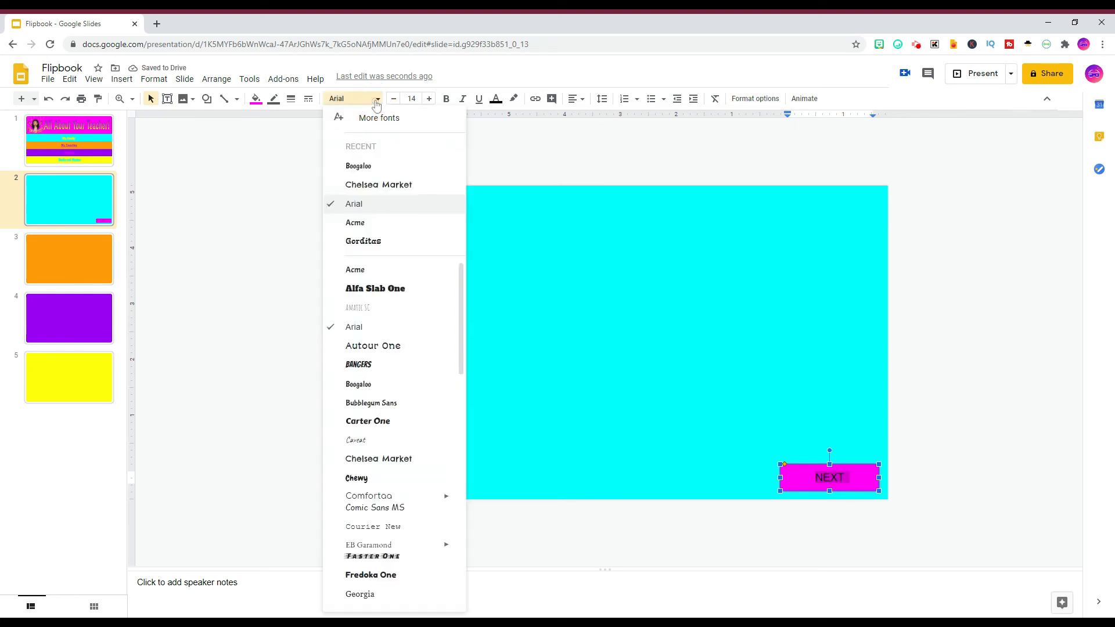
click(372, 166)
click(412, 98)
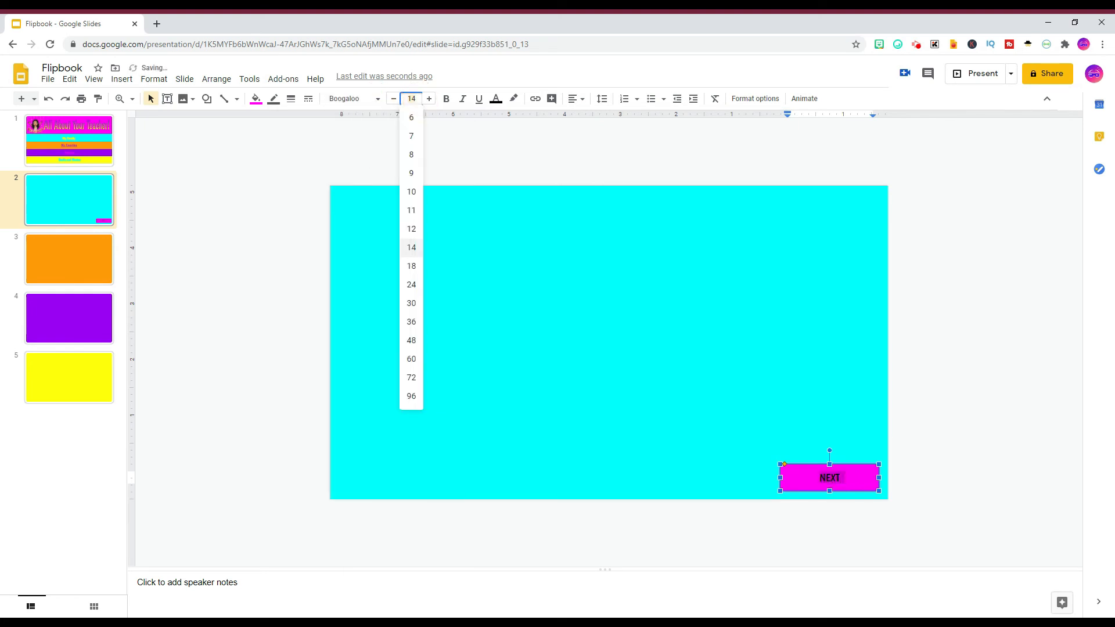
click(412, 284)
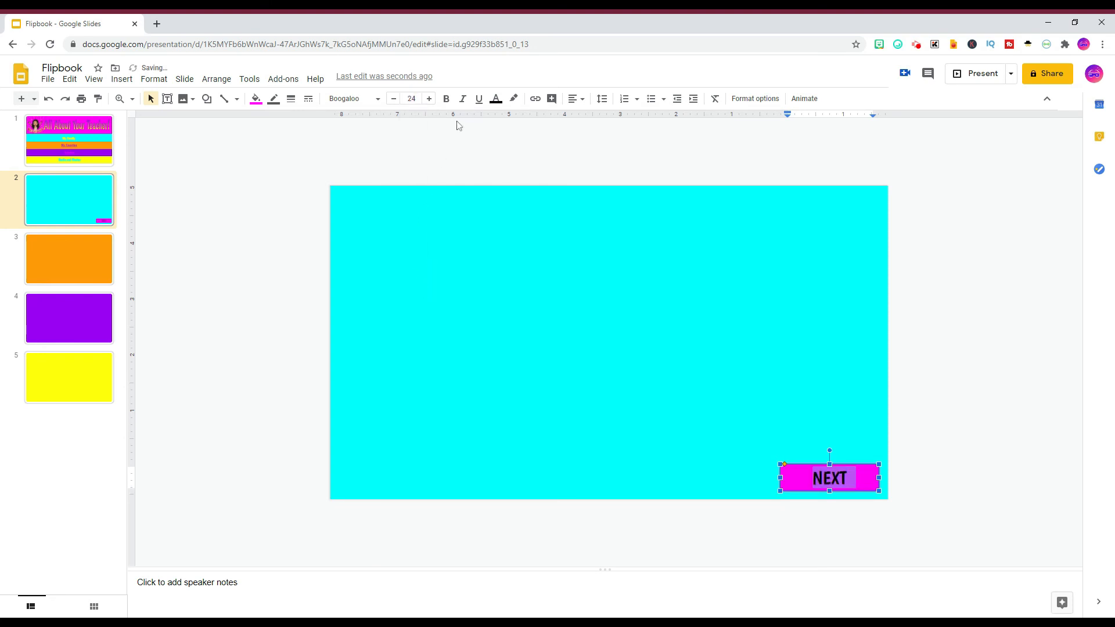
Step: Change the "NEXT" label's text colour to yellow on slide 2's magenta button
click(498, 100)
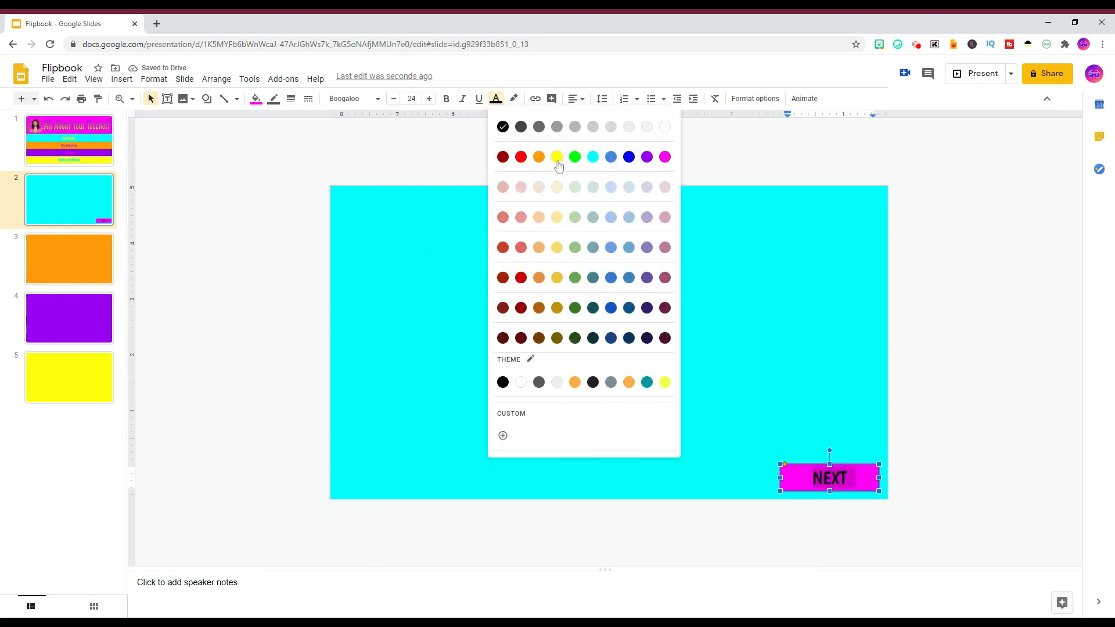
click(557, 162)
click(558, 166)
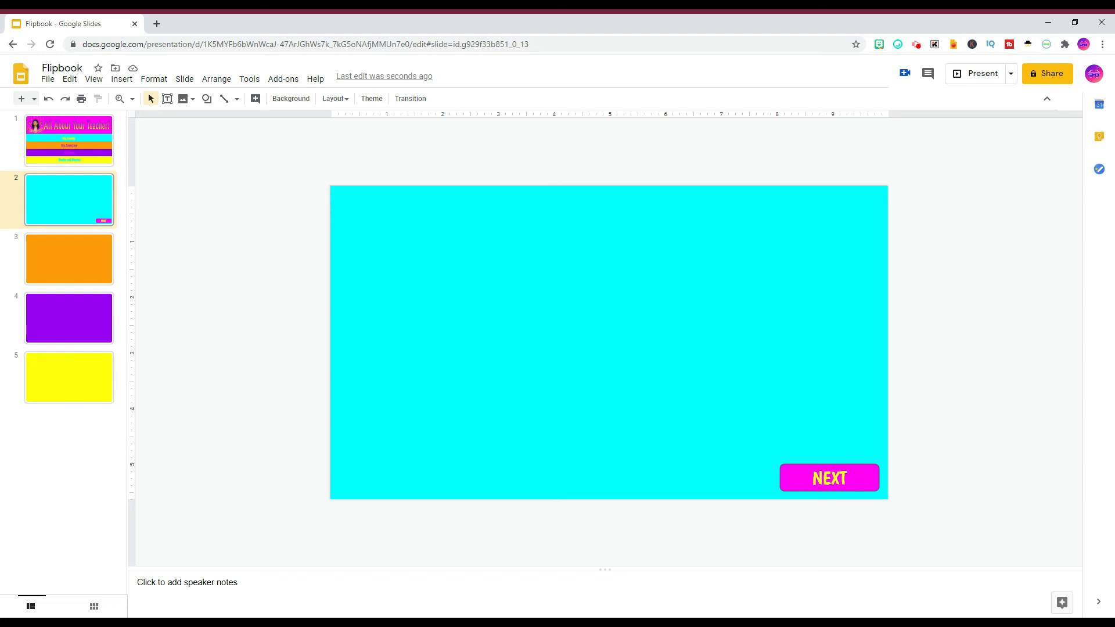
Step: Link the "NEXT" button on slide 2 to Slide 1 of this presentation
key(ctrl+z)
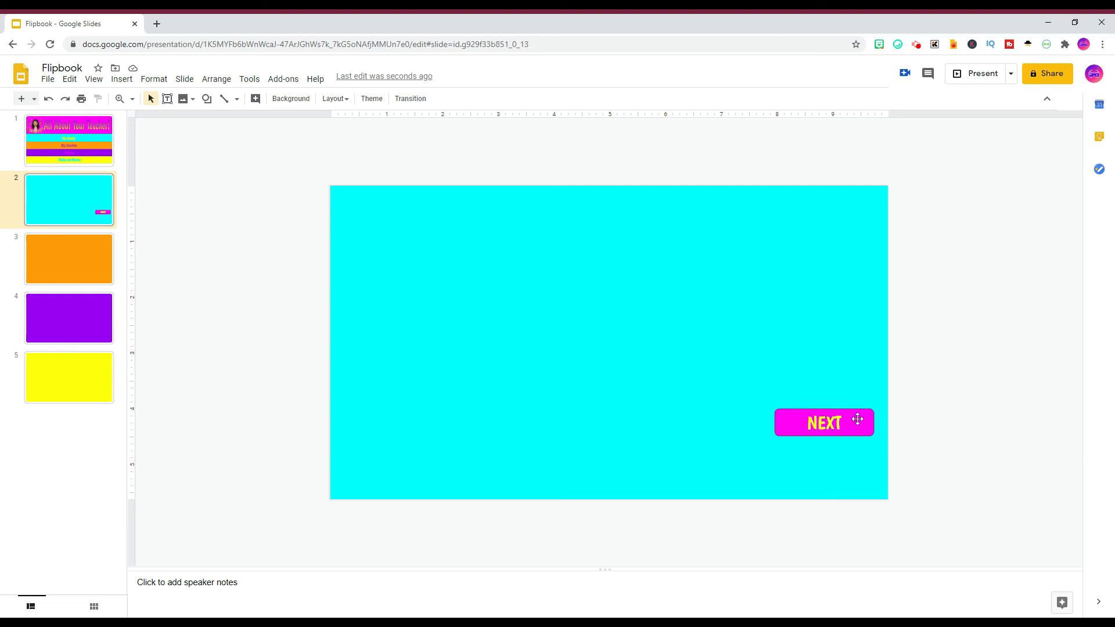
click(858, 420)
right_click(859, 423)
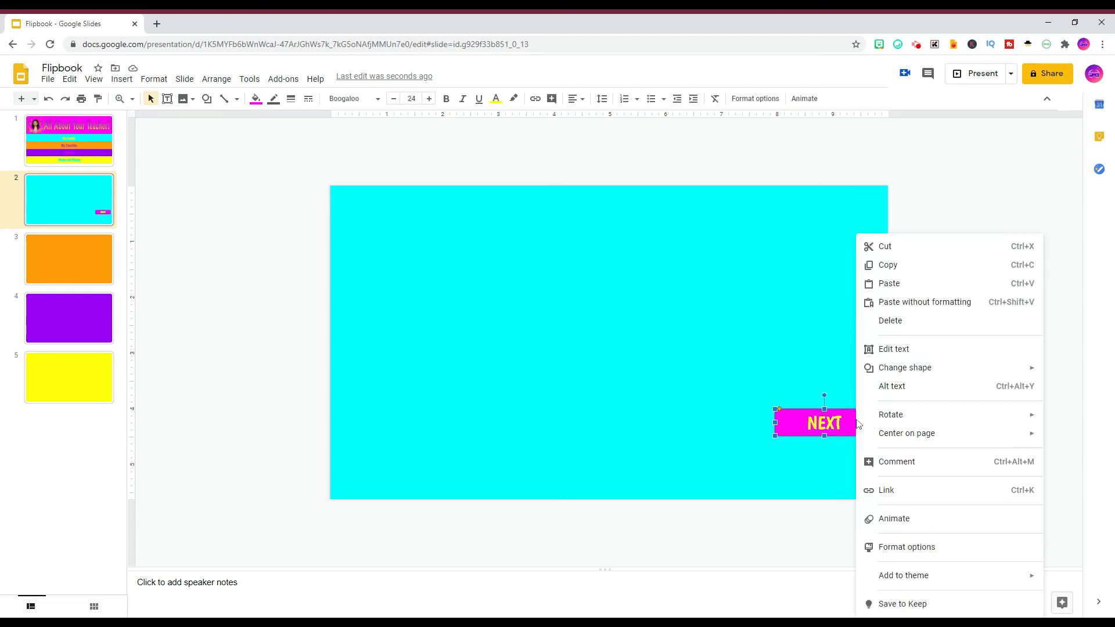
click(899, 492)
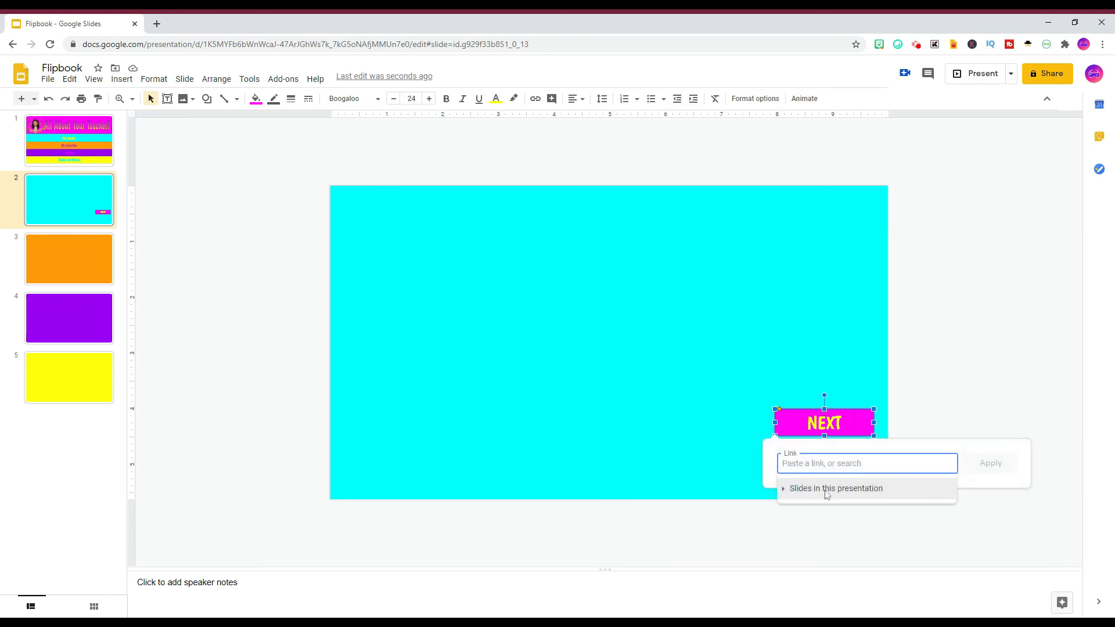
click(854, 494)
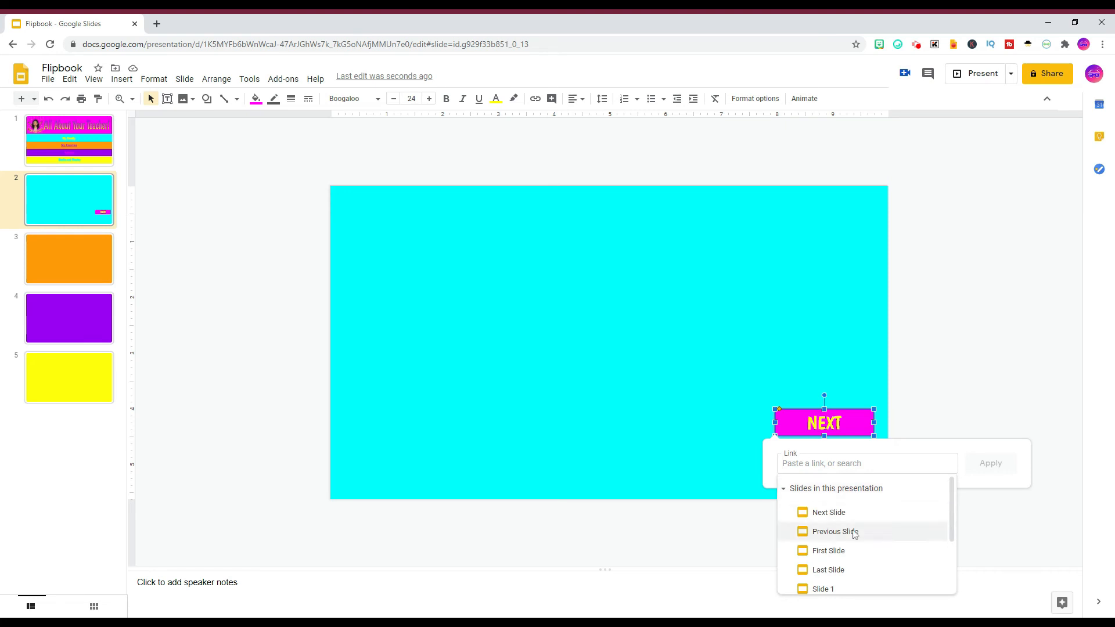
click(848, 591)
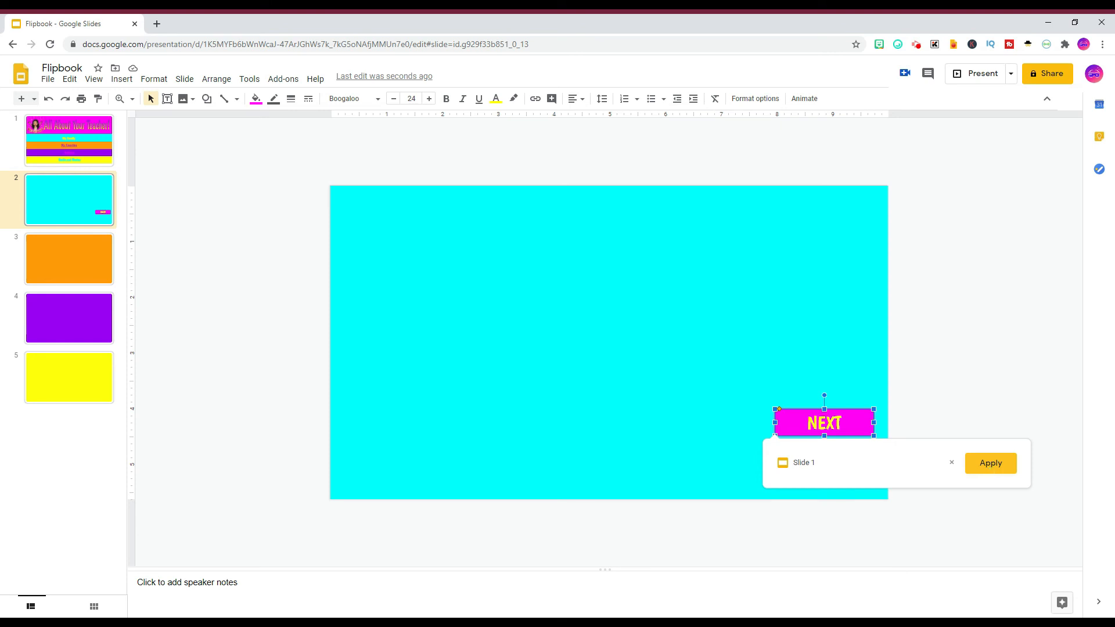
click(989, 463)
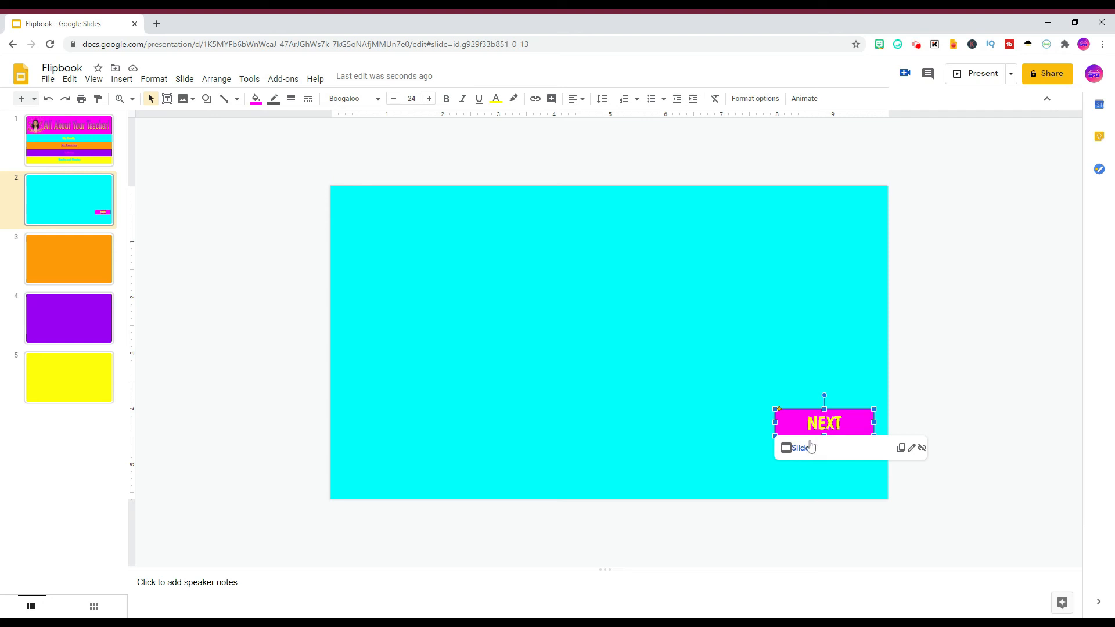
Step: Move the linked "NEXT" button down into slide 2's lower-right corner and deselect it
click(852, 445)
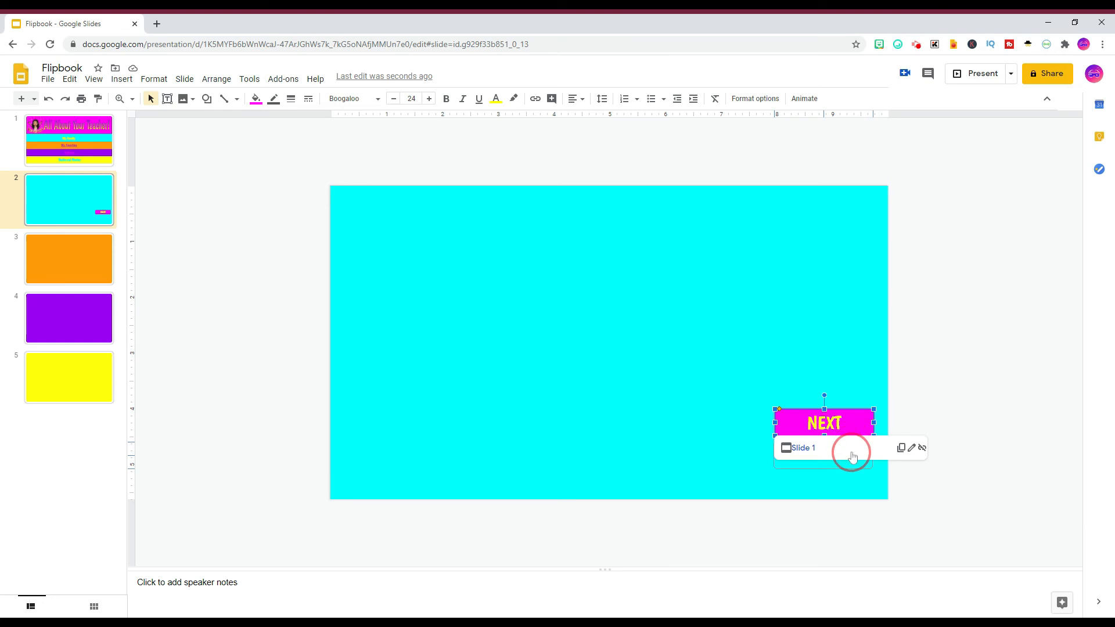
drag(852, 425, 855, 468)
click(857, 433)
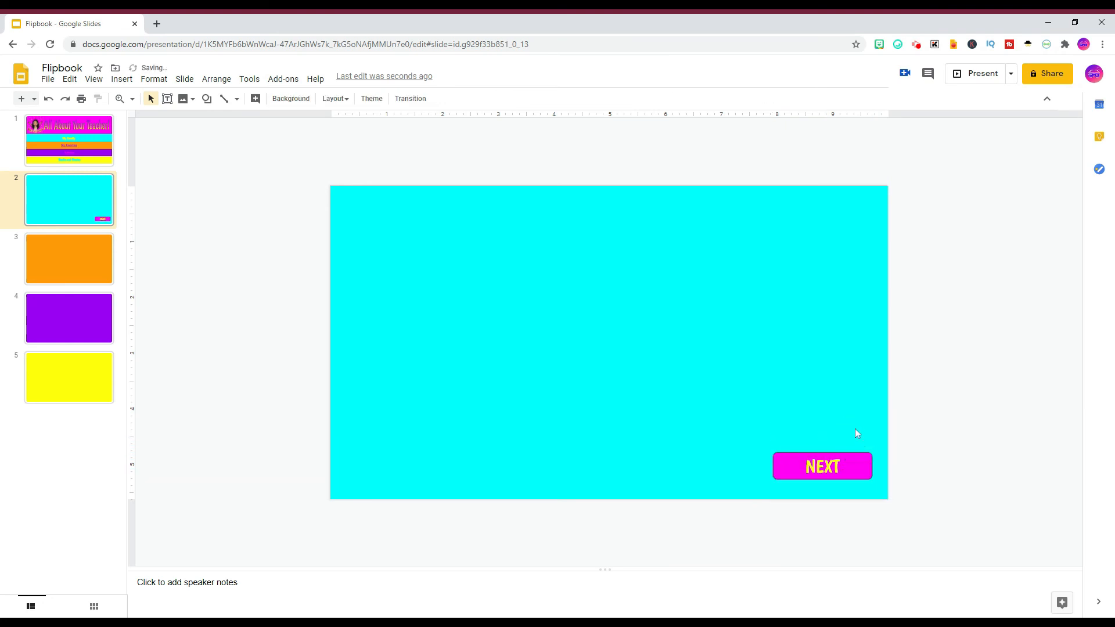
Step: Copy the linked "NEXT" button from slide 2 and paste it onto the orange slide 3
click(855, 461)
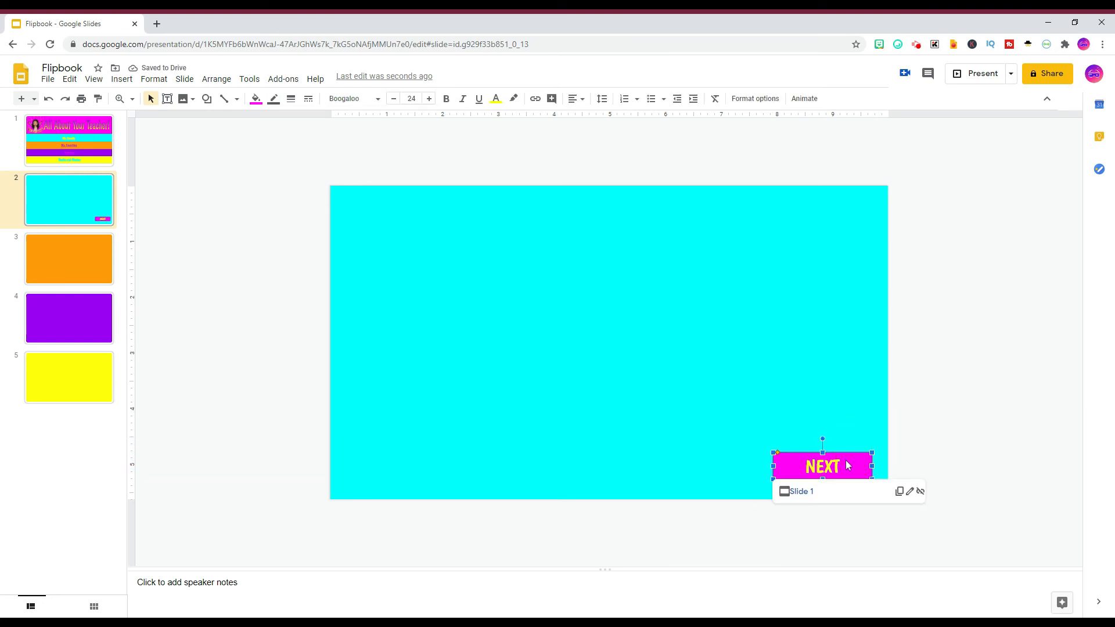
right_click(847, 462)
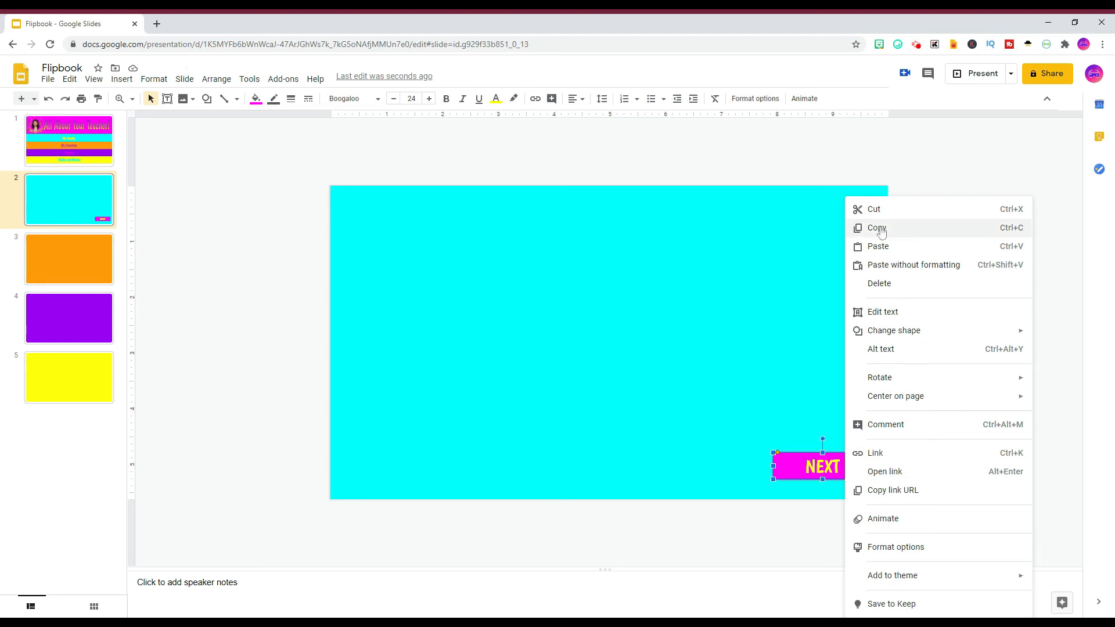
click(881, 231)
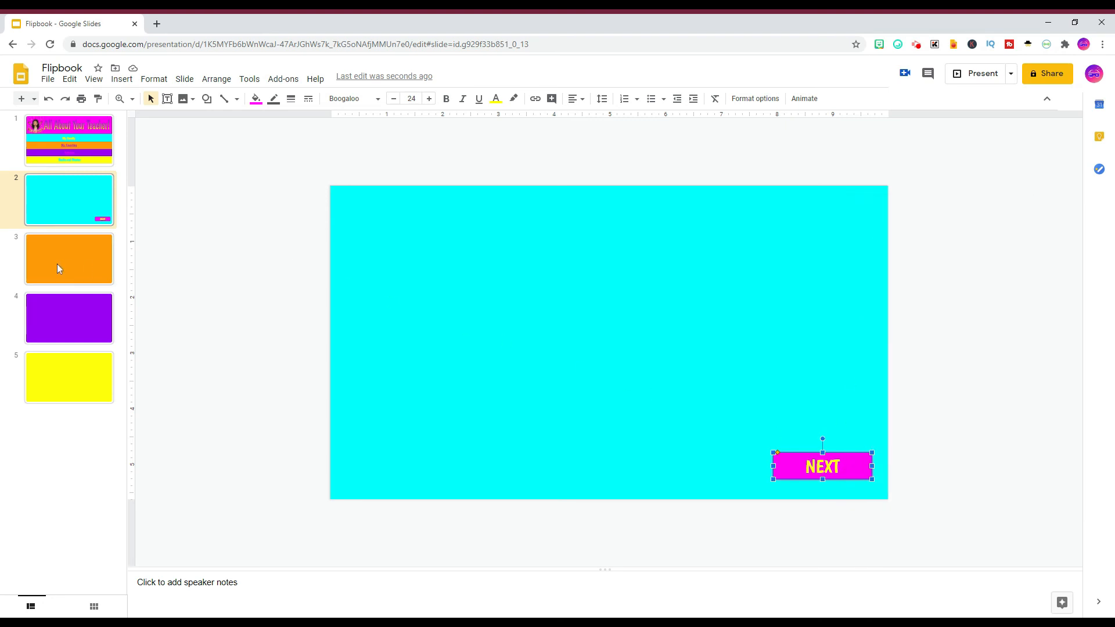
click(84, 271)
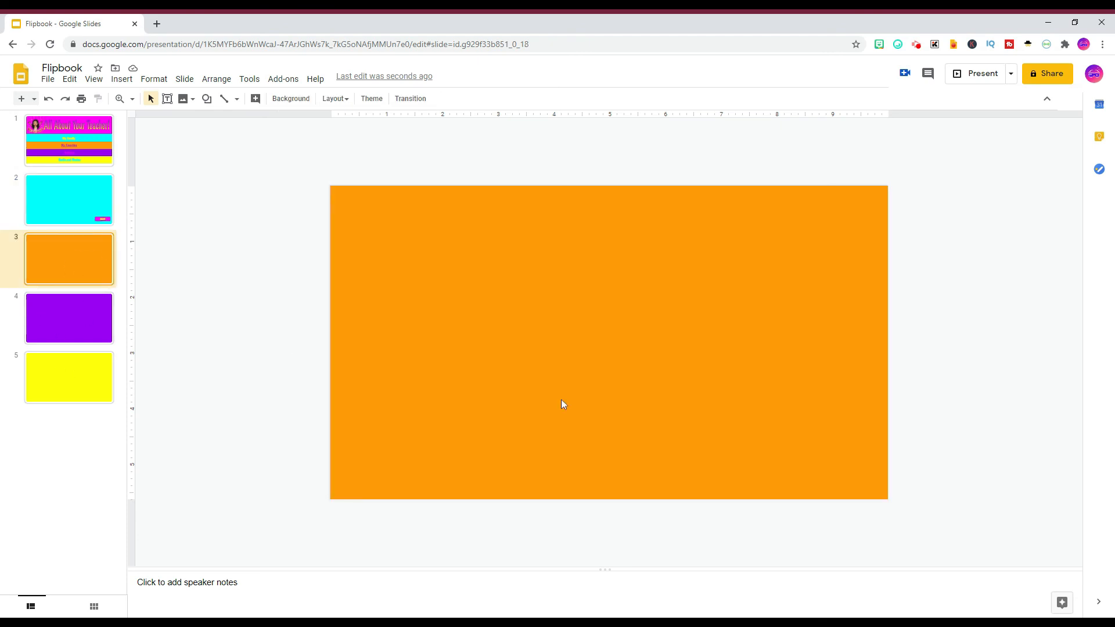
right_click(795, 468)
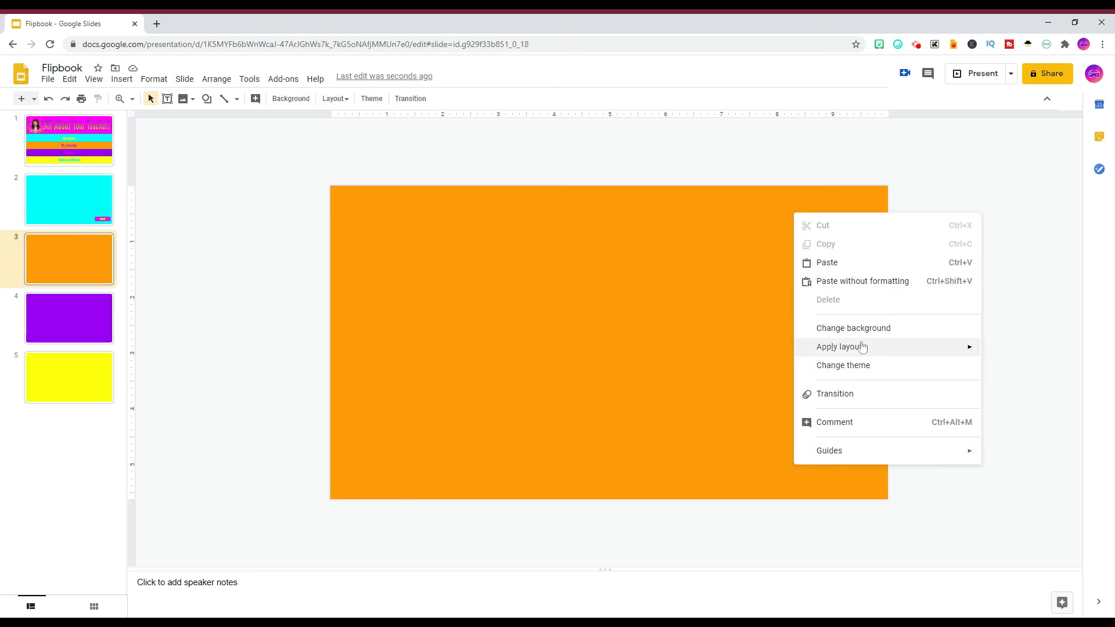
click(836, 268)
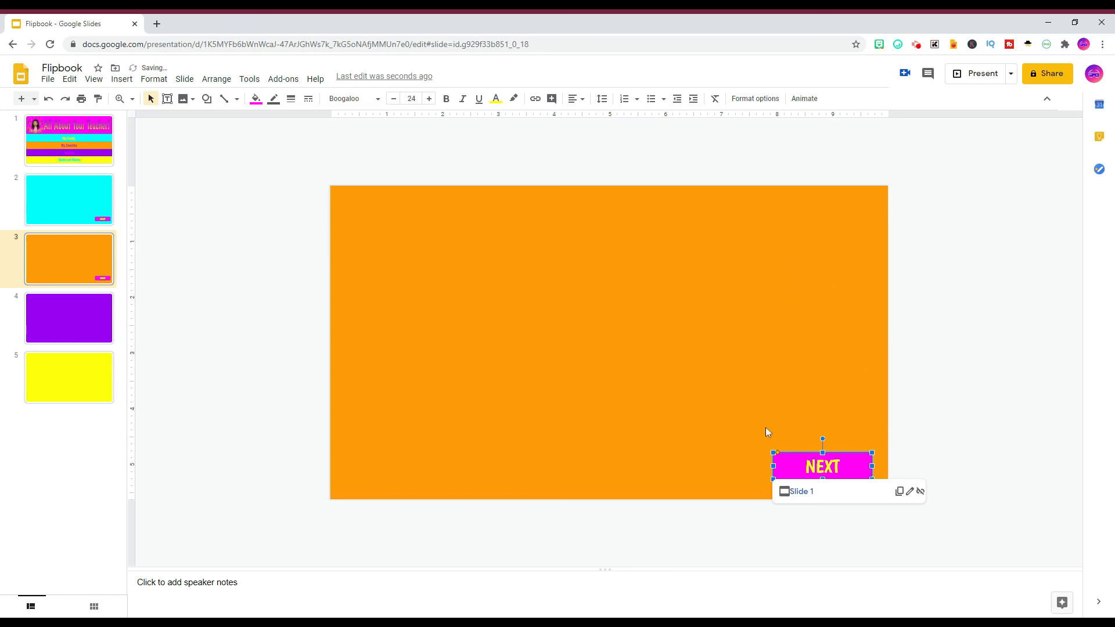
Step: Paste the copied "NEXT" button onto the purple slide 4 and the yellow slide 5
click(102, 328)
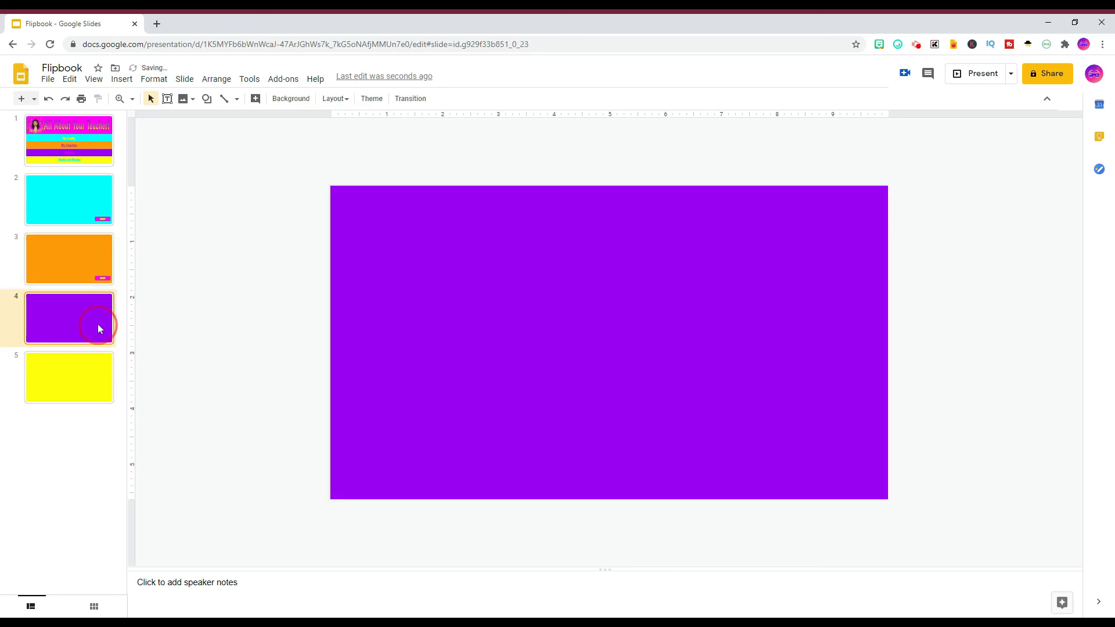
right_click(812, 470)
click(864, 266)
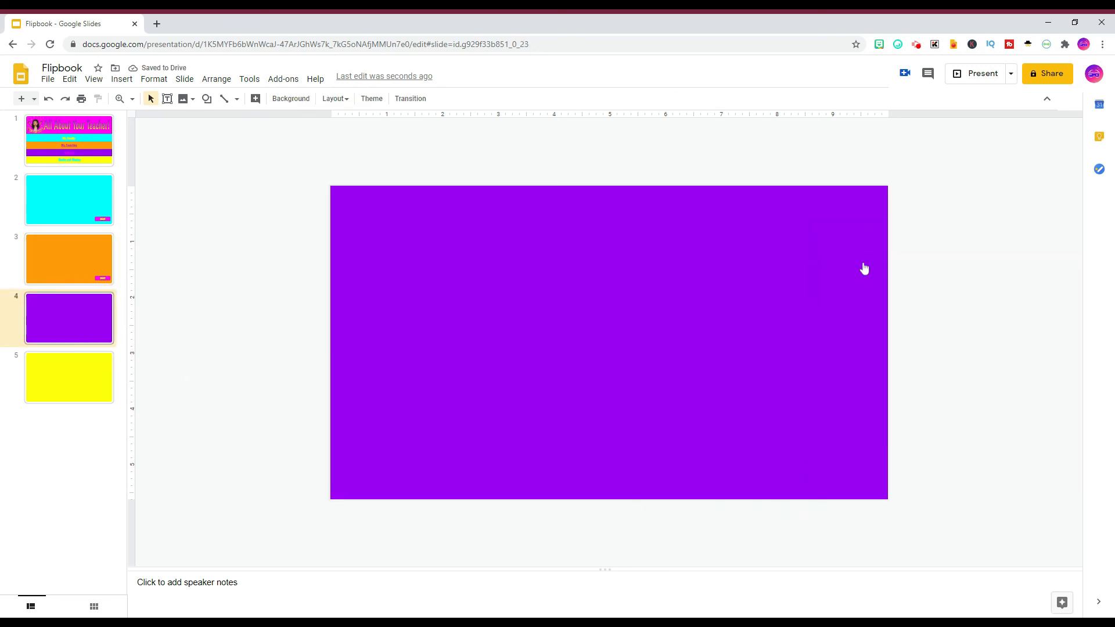
click(100, 396)
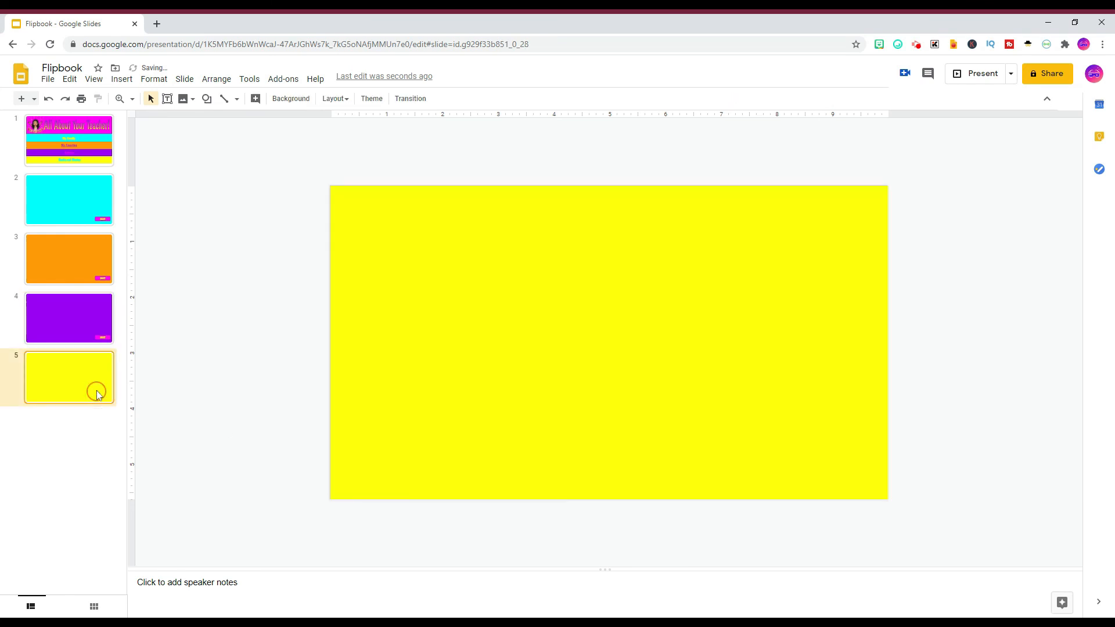
right_click(803, 473)
click(843, 274)
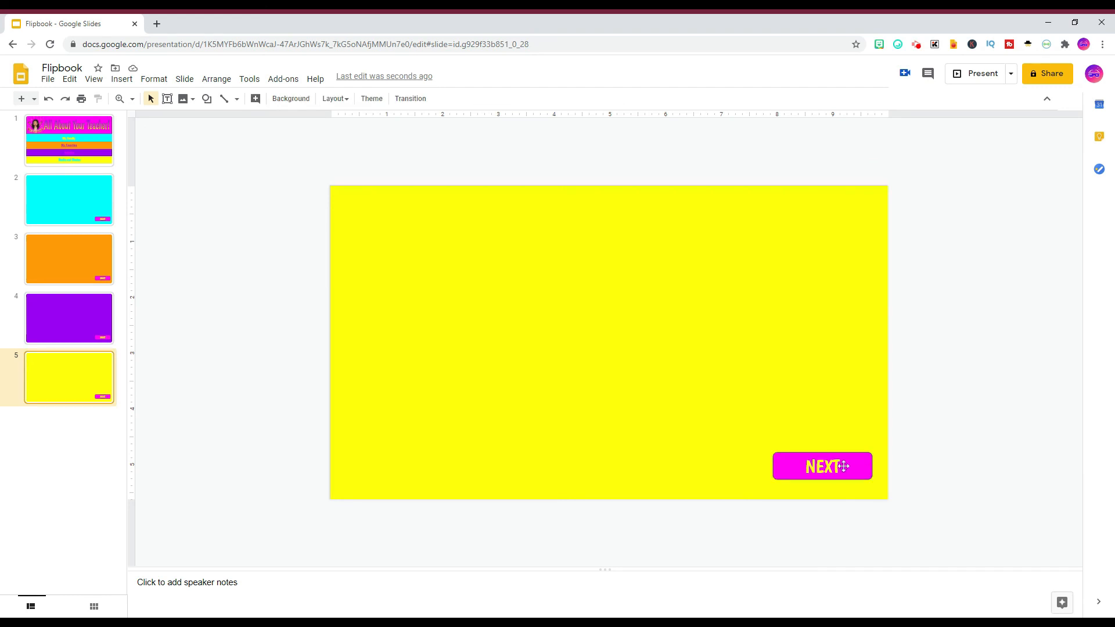
Step: Check the placement of the "NEXT" button on slides 2 through 5
click(77, 202)
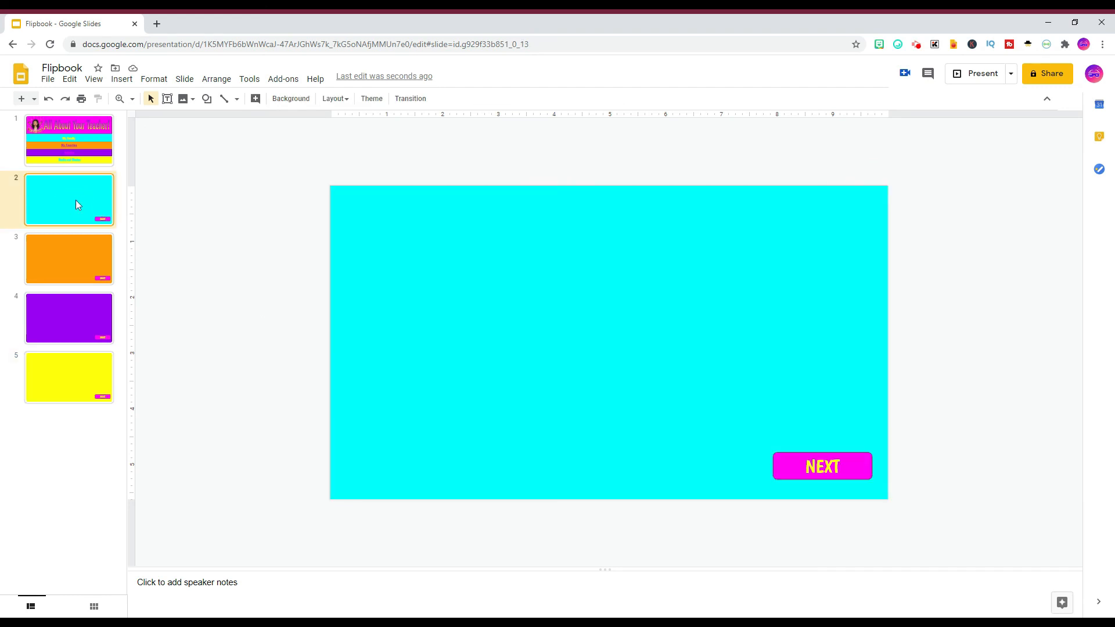
click(68, 266)
click(79, 329)
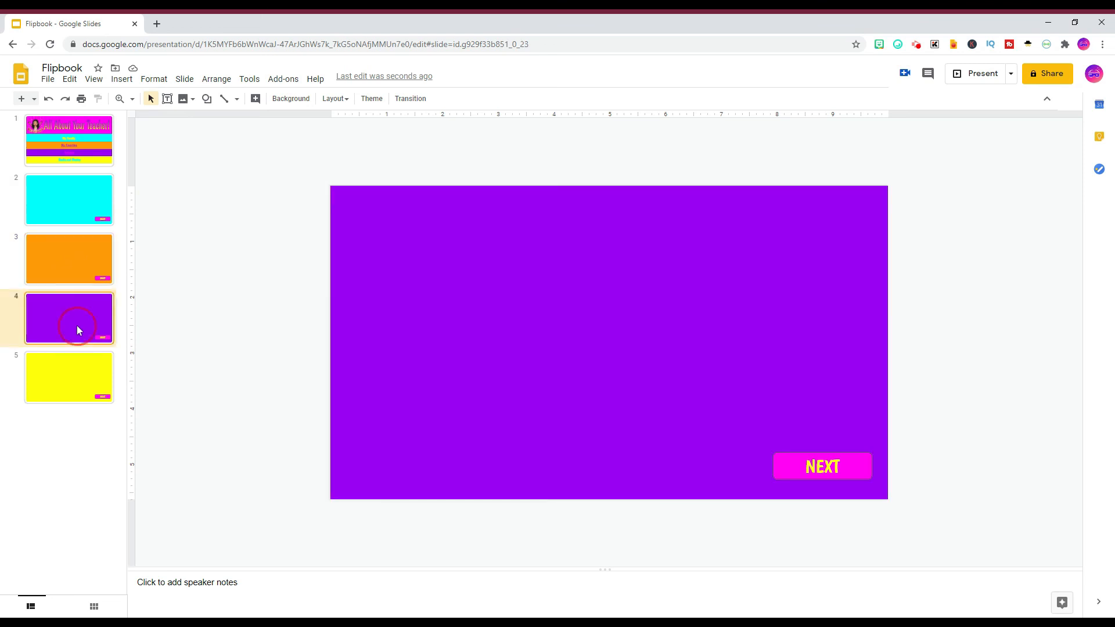
click(66, 375)
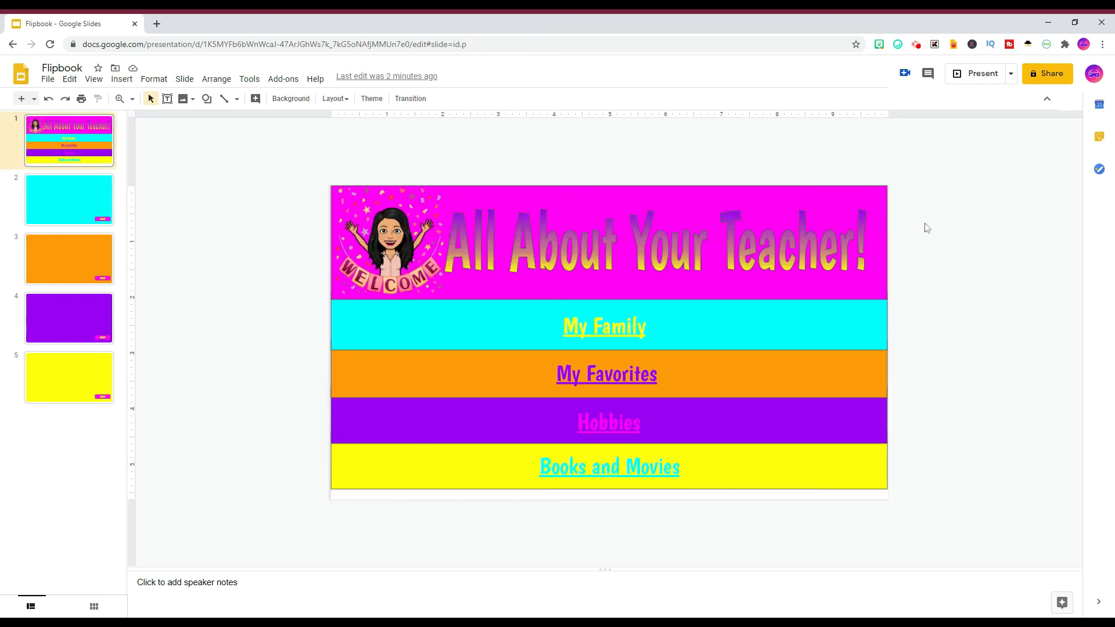
Step: Present the flipbook from the title page, test the My Family, My Favorites and Hobbies links with their "NEXT" buttons, and exit the presentation
click(979, 80)
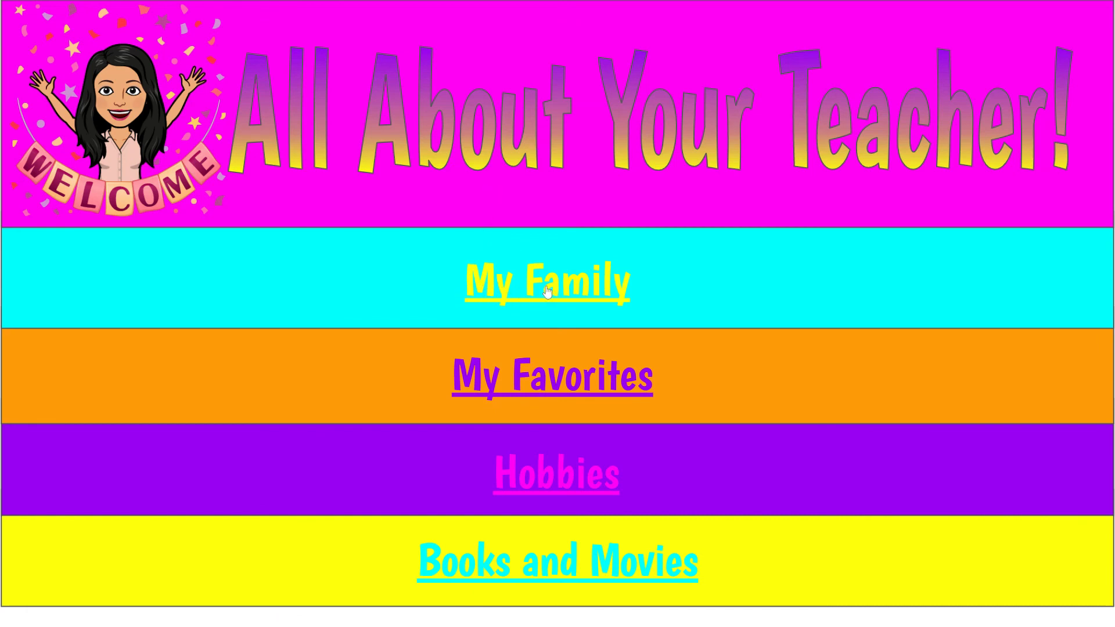
click(587, 290)
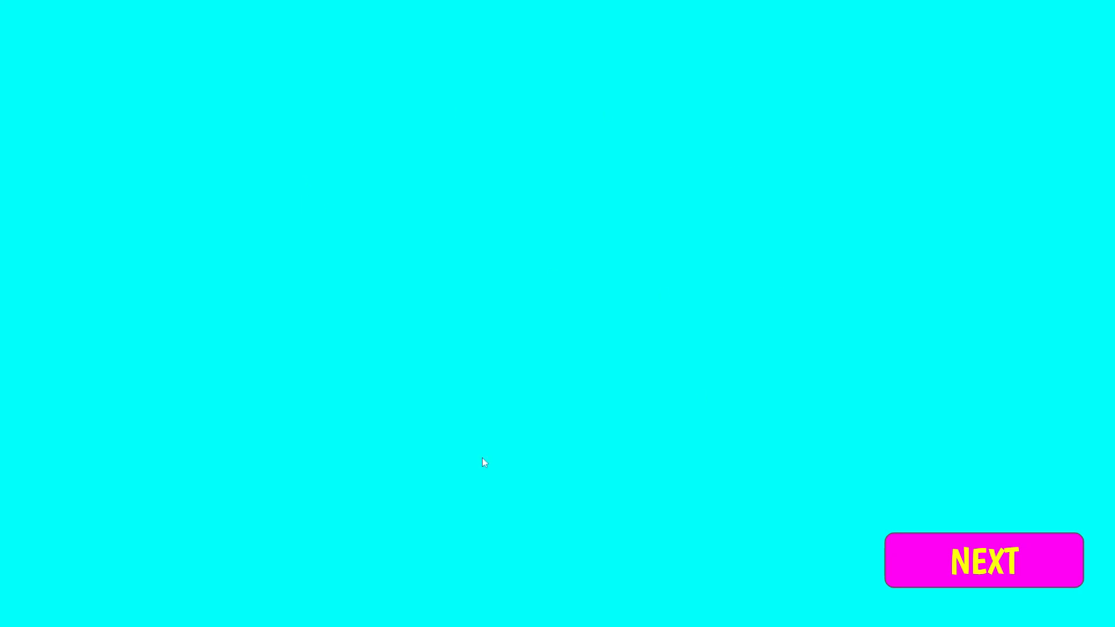
click(979, 568)
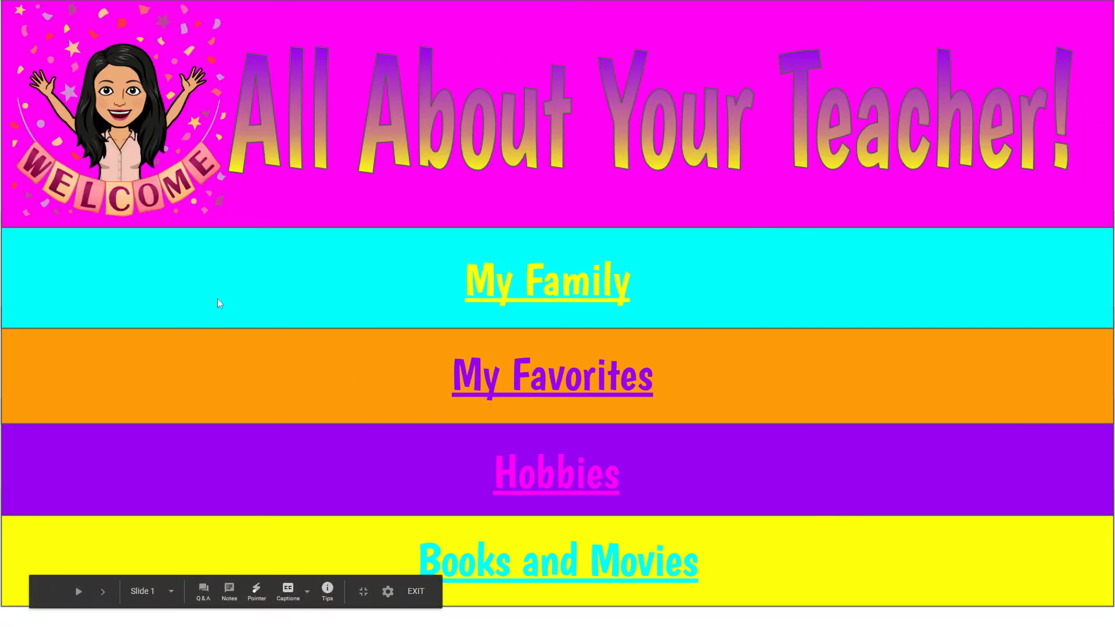
click(534, 384)
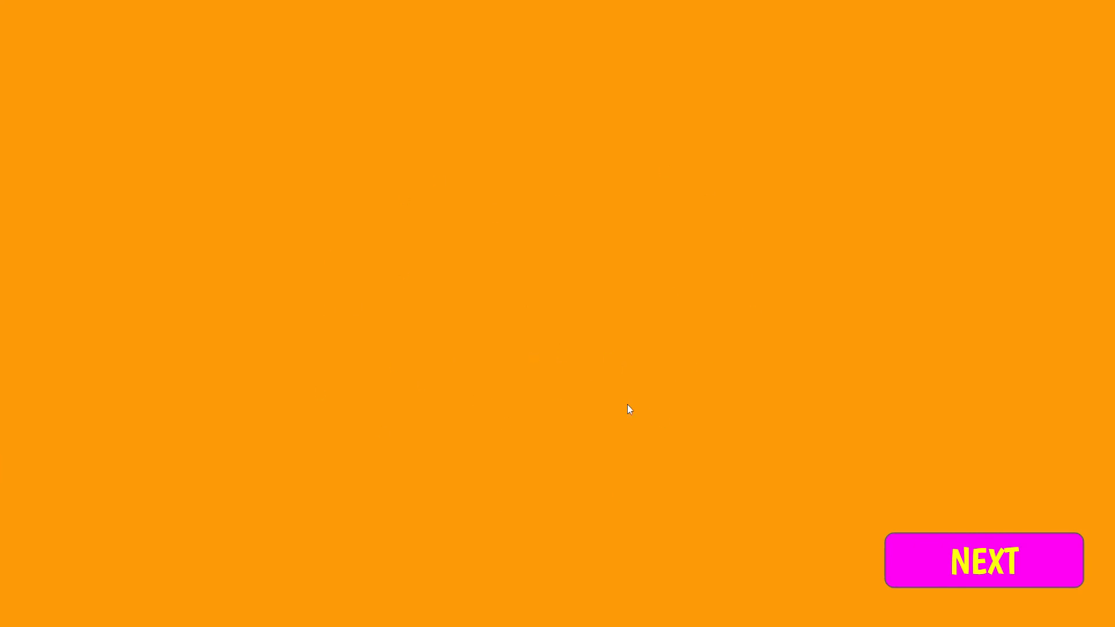
click(987, 567)
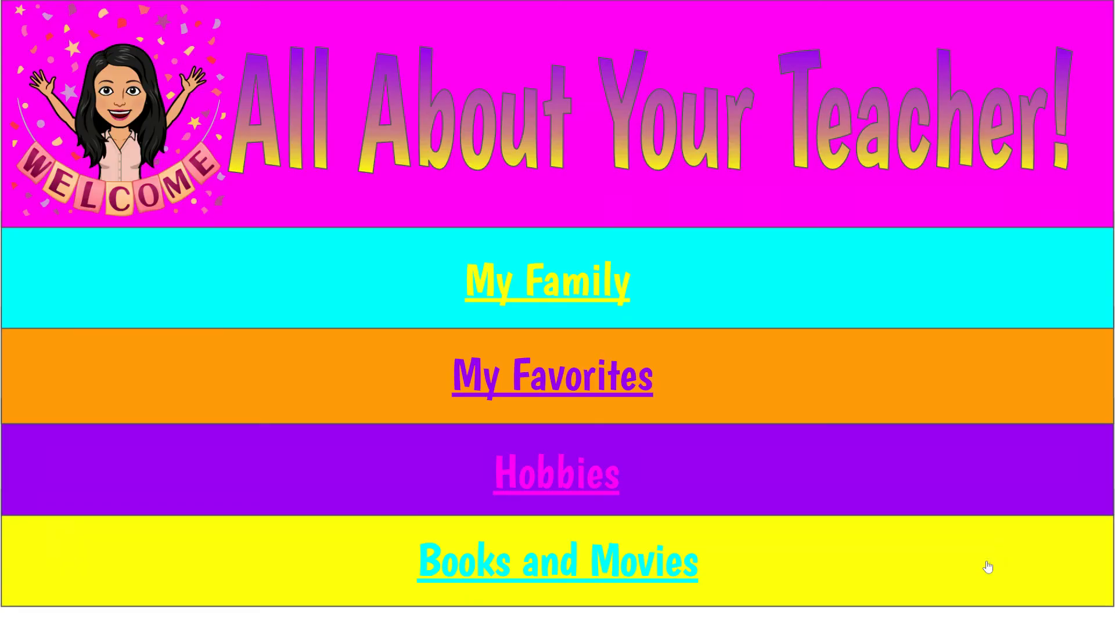
click(520, 483)
click(980, 560)
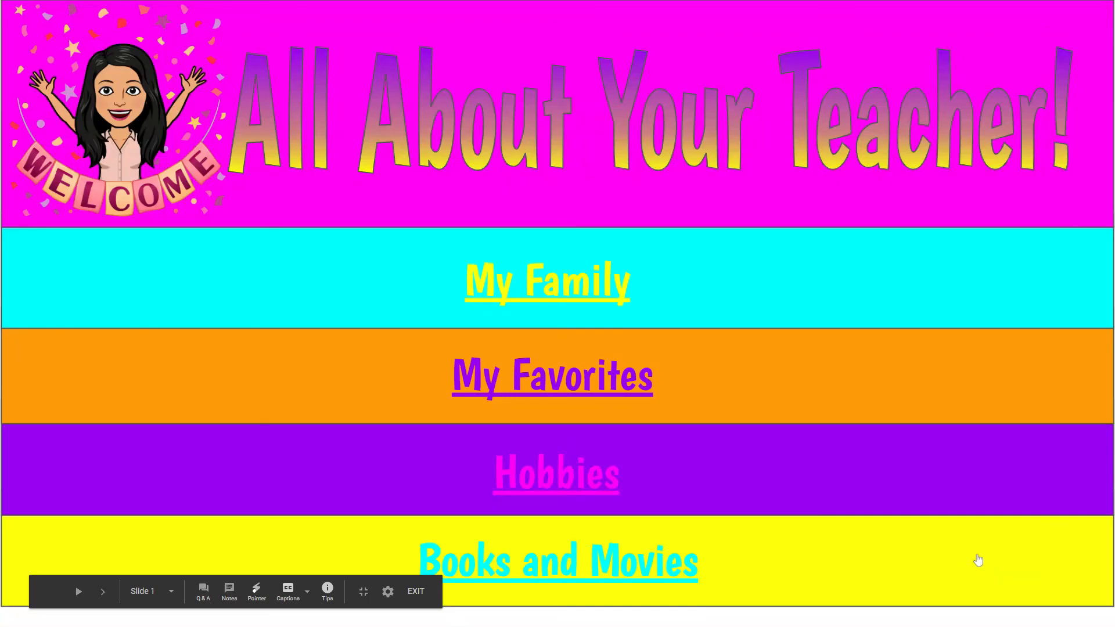
click(415, 593)
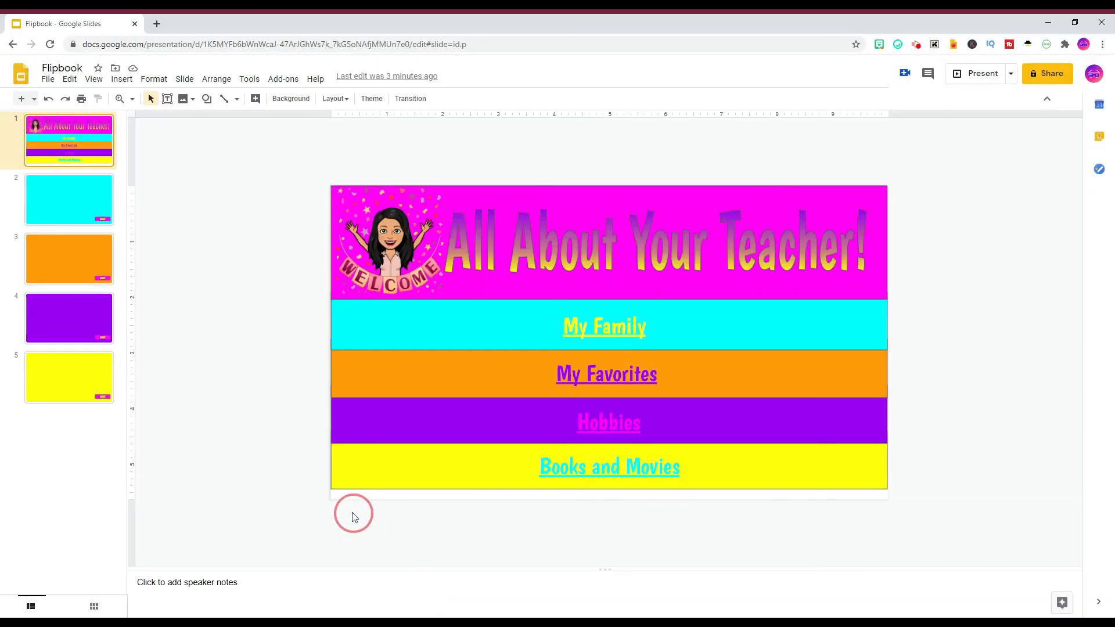